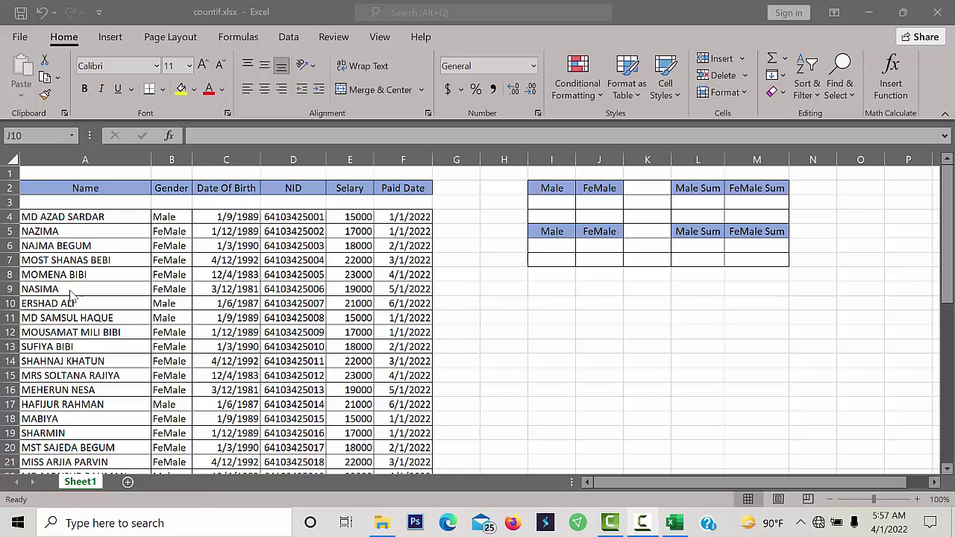
click(51, 220)
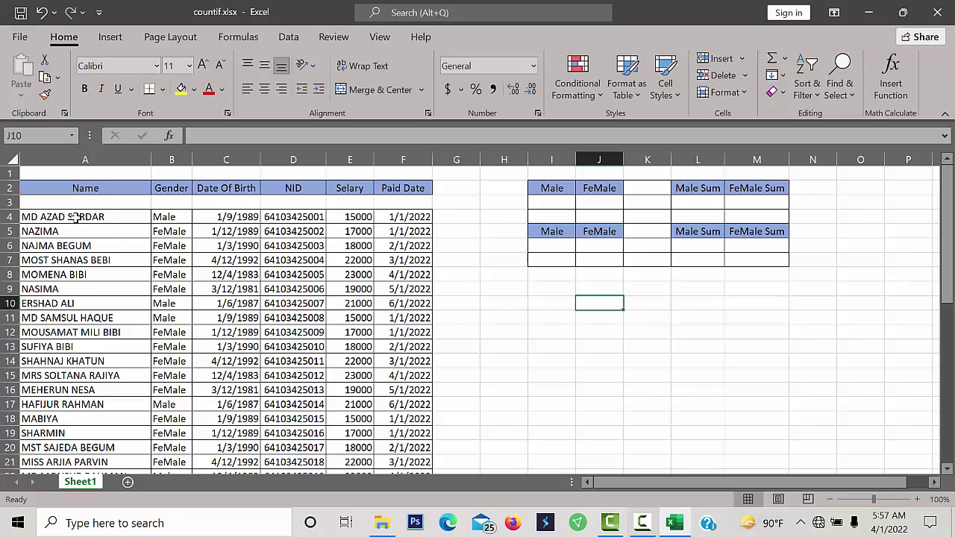
click(71, 228)
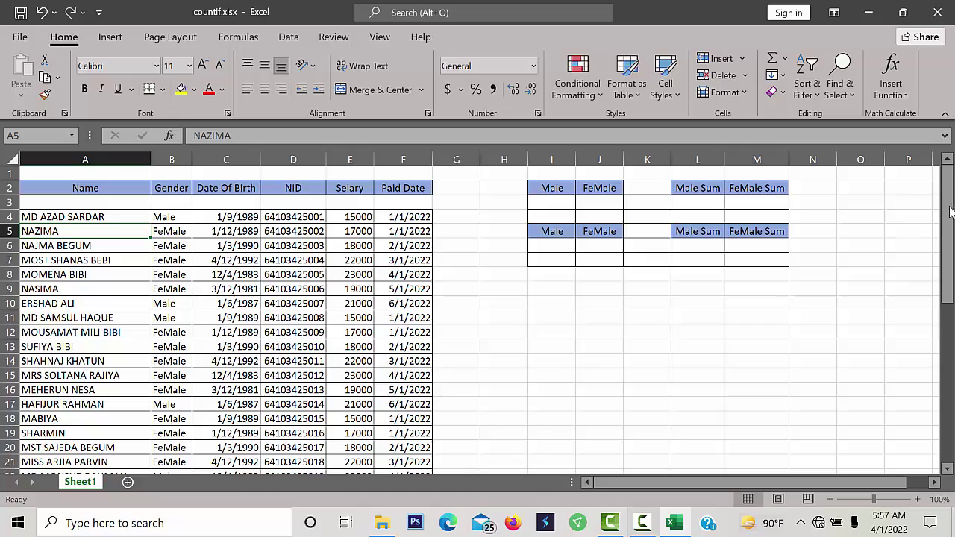
mouse_move(948, 213)
mouse_down()
mouse_move(948, 369)
mouse_move(947, 210)
mouse_up()
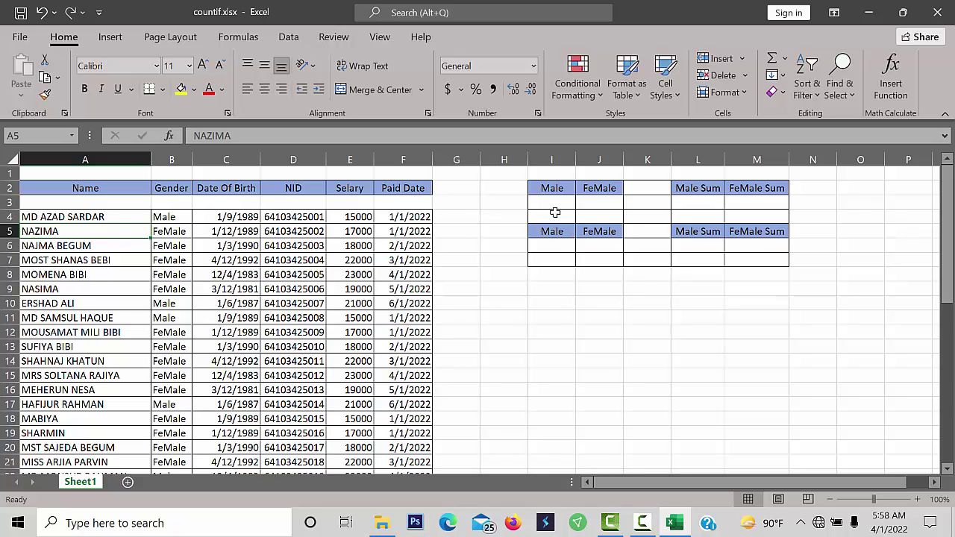
click(552, 214)
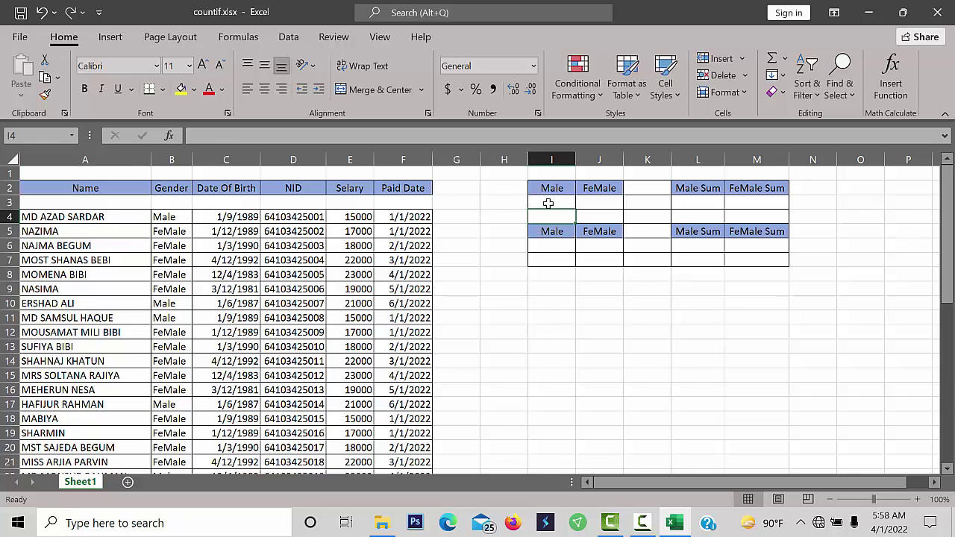
click(547, 202)
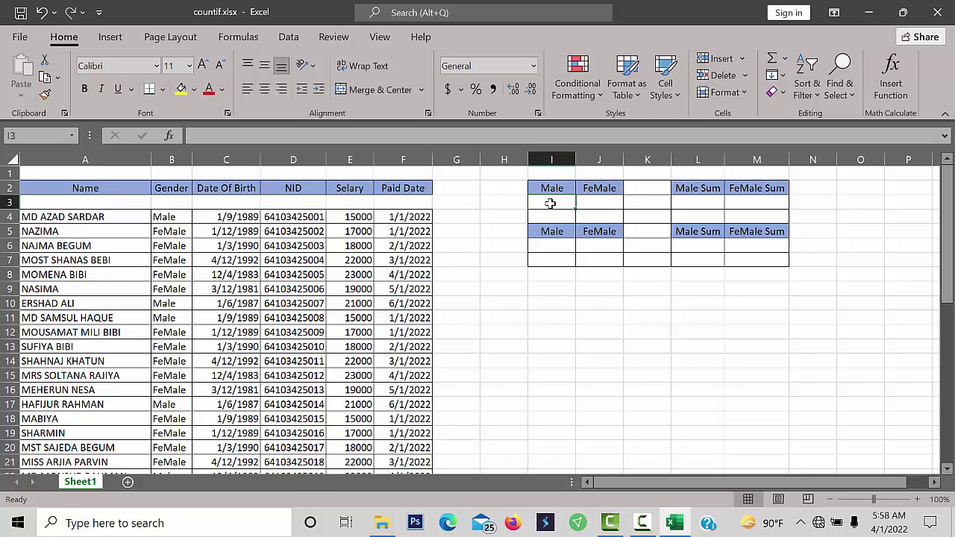
click(557, 218)
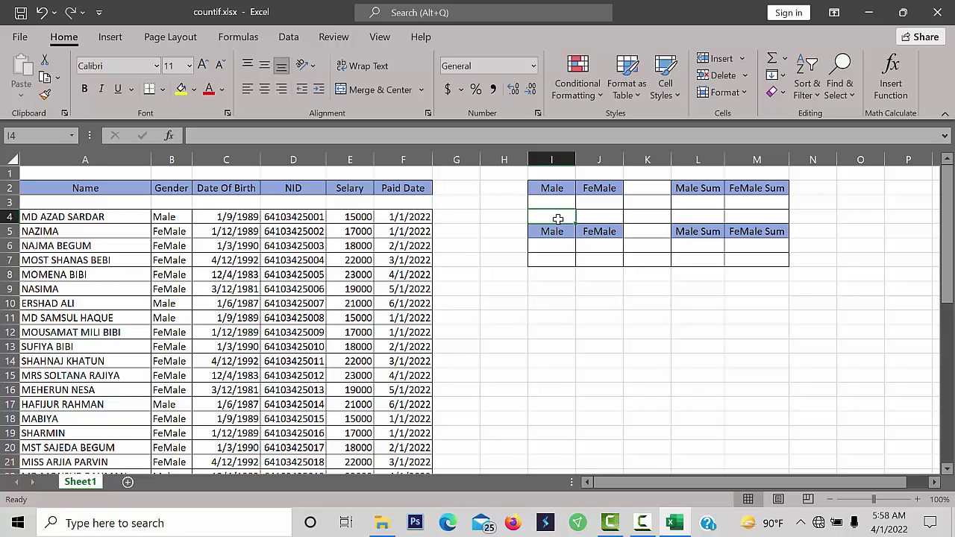
Enter =COUNTIF(B4:B43,"Male") in cell I3 to count the male entries in the Gender column
click(554, 203)
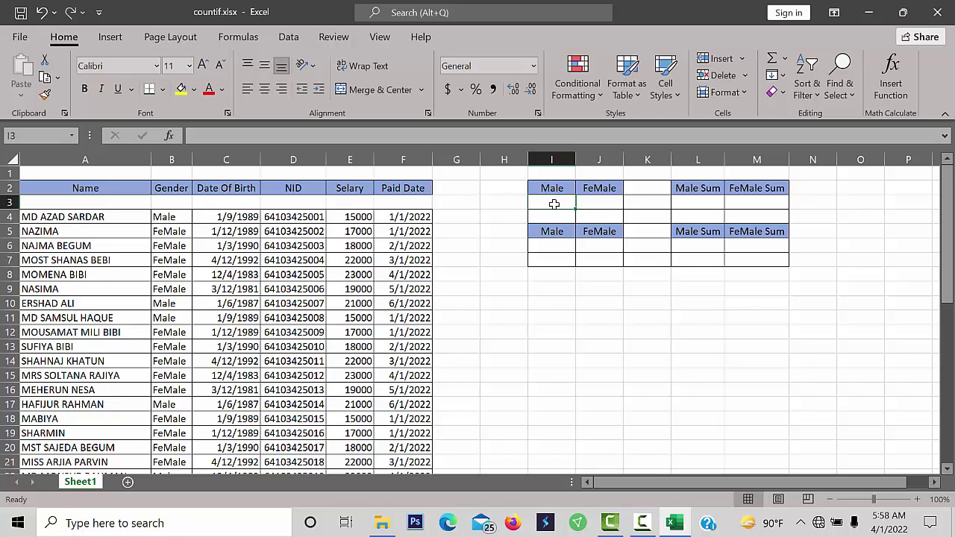
double_click(555, 205)
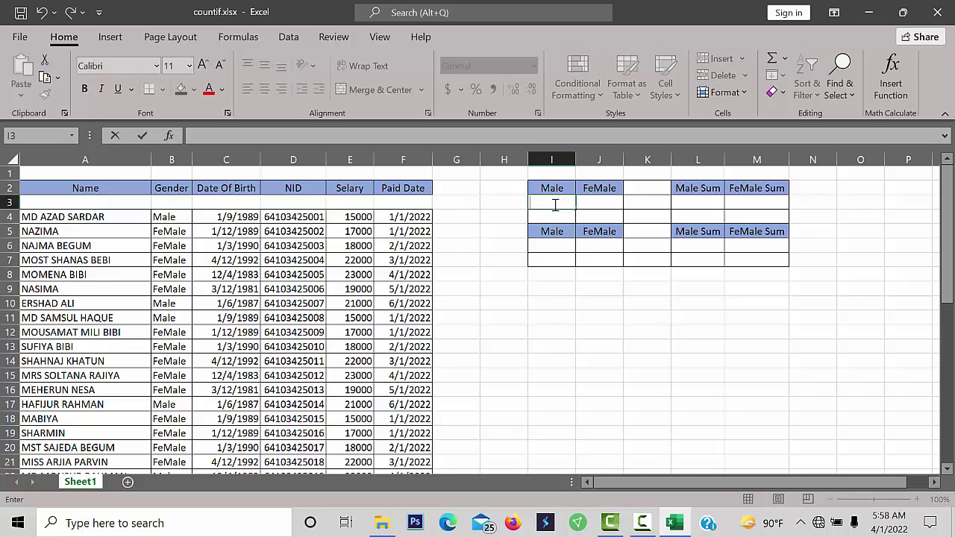
text(=)
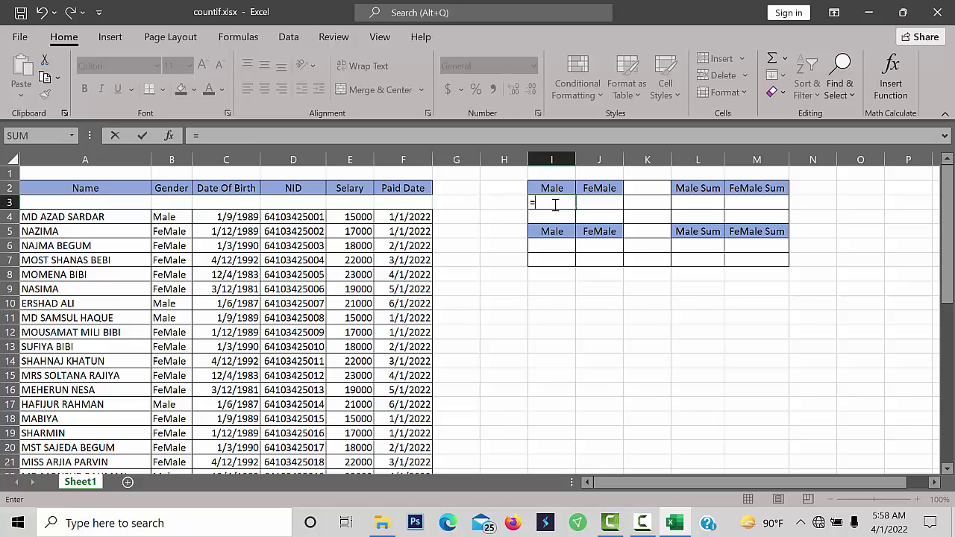
text(cou)
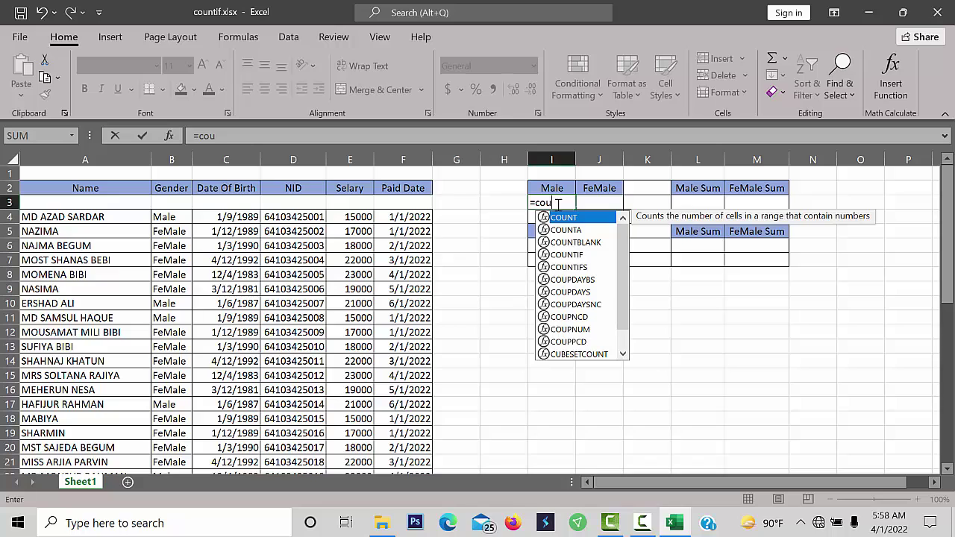
double_click(580, 257)
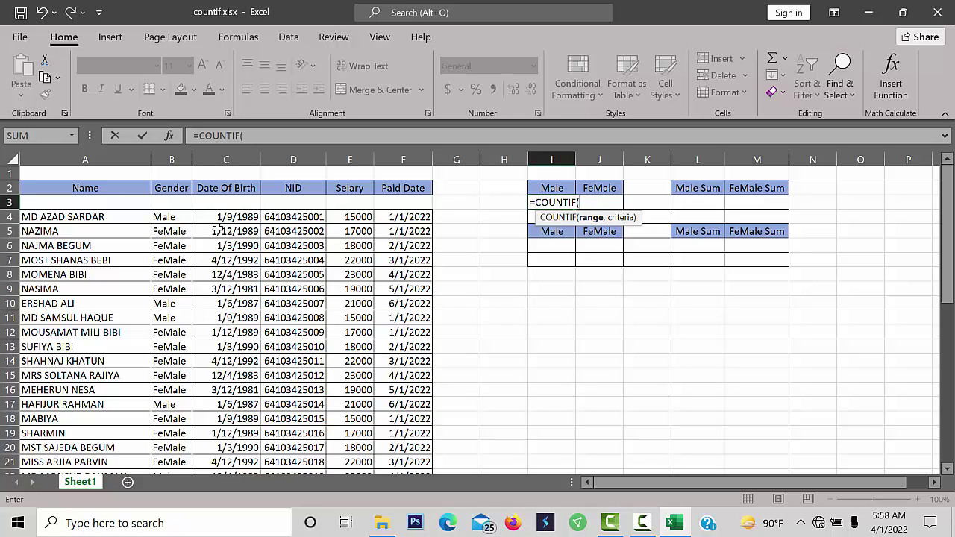
click(166, 215)
drag(165, 215, 182, 421)
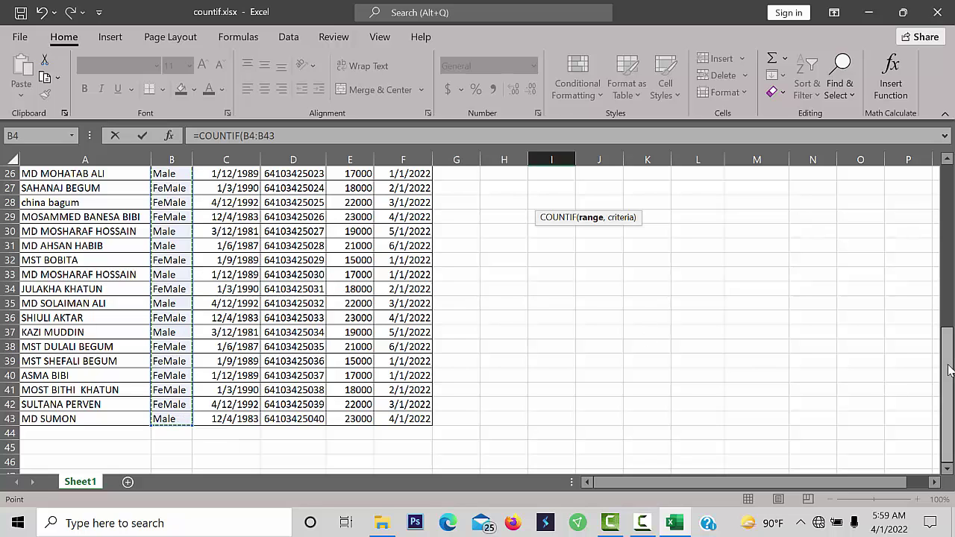
drag(949, 369, 949, 298)
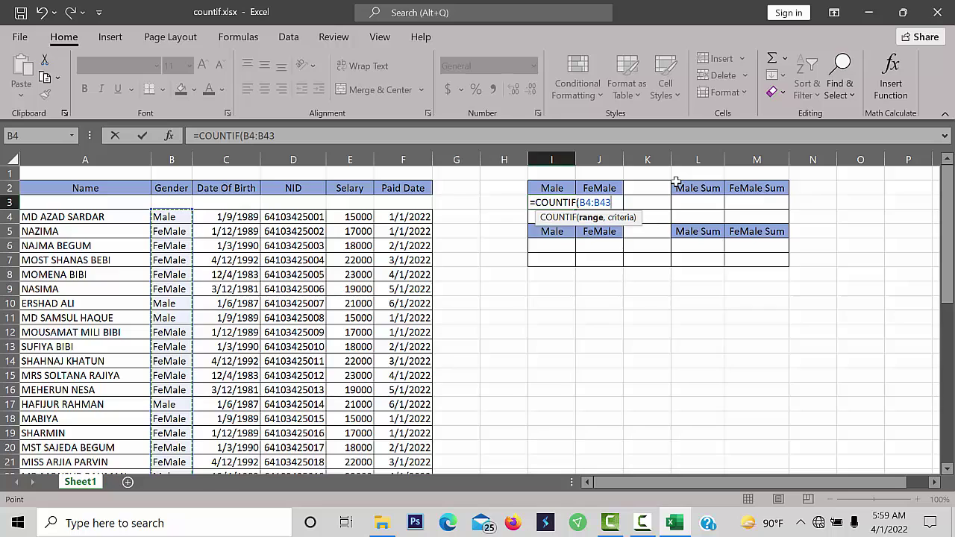
text(,)
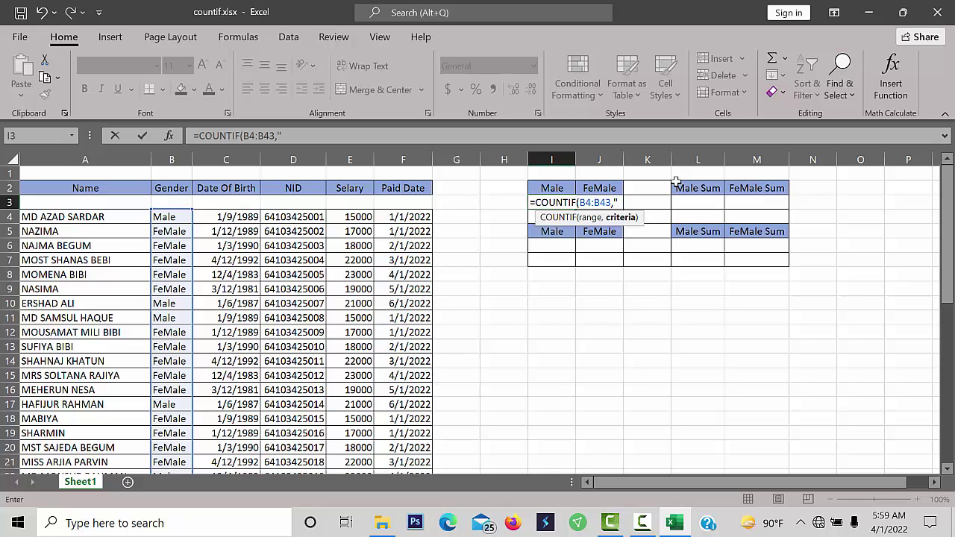
text("Male"))
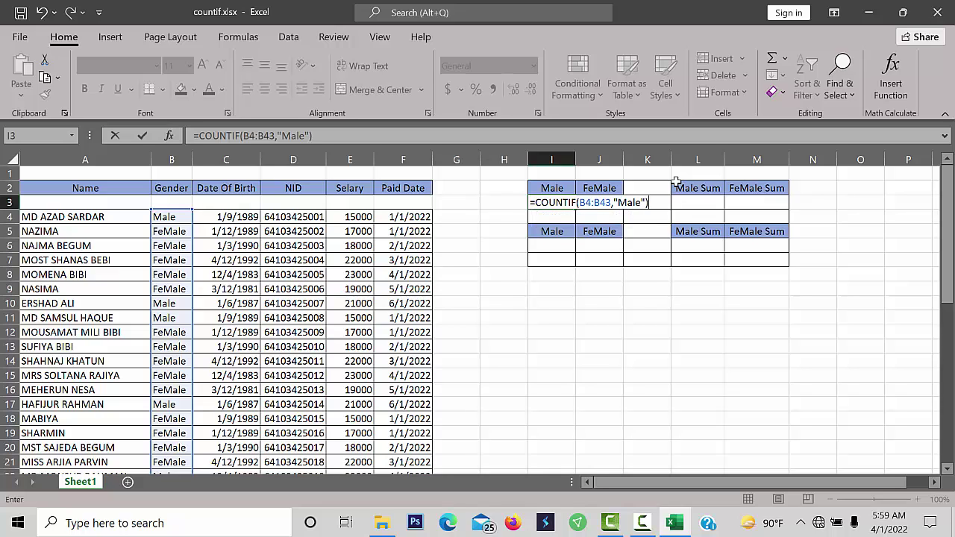
key(Return)
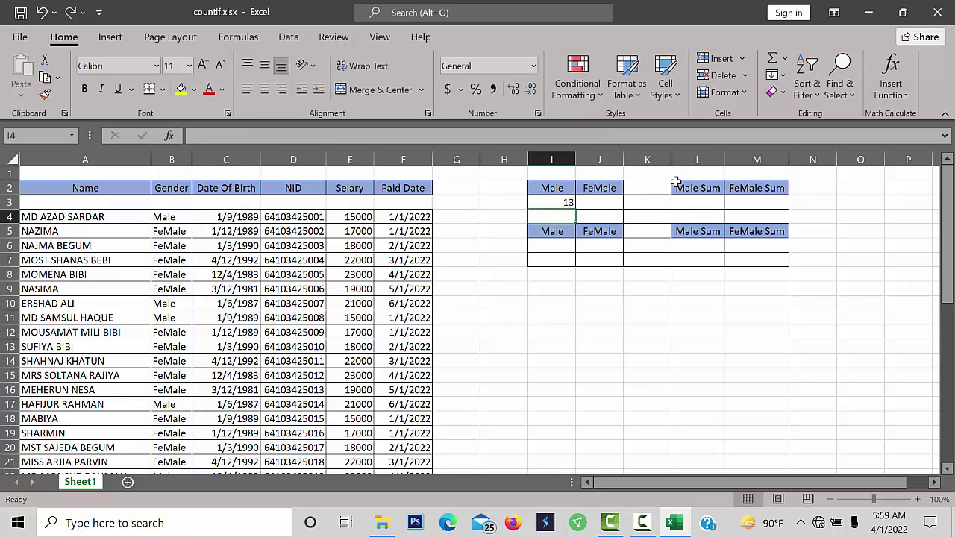
Copy the full COUNTIF formula text from cell I3, leaving that cell's formula as it is
click(567, 202)
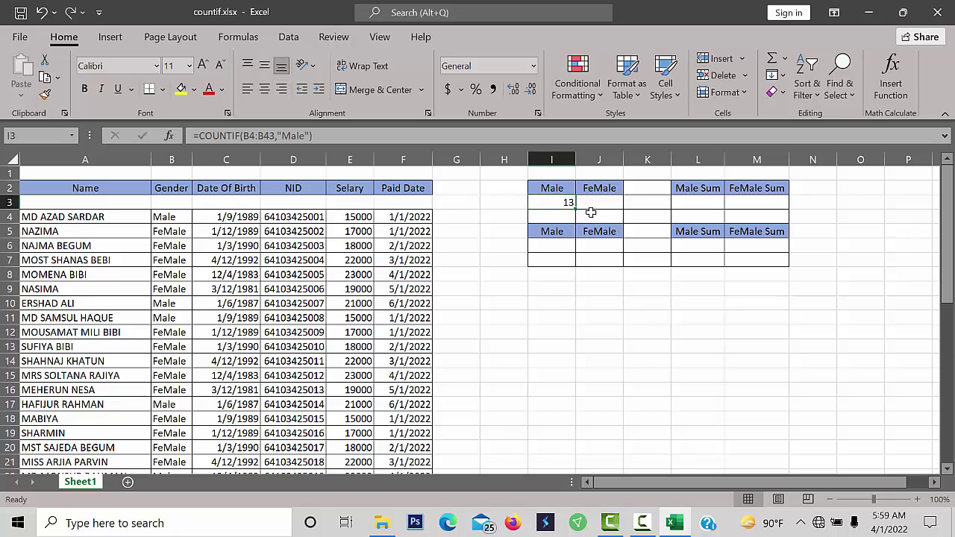
double_click(564, 202)
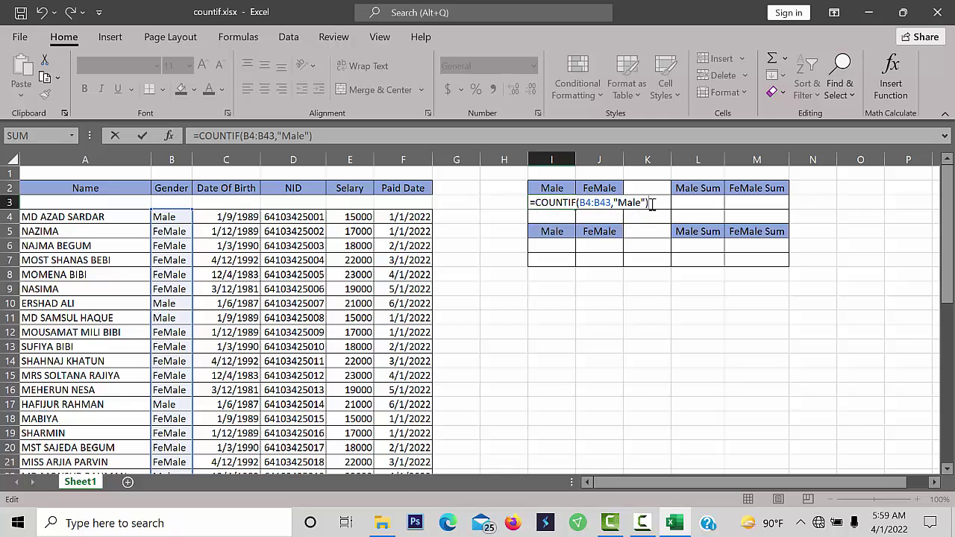
drag(652, 206, 528, 198)
key(ctrl+c)
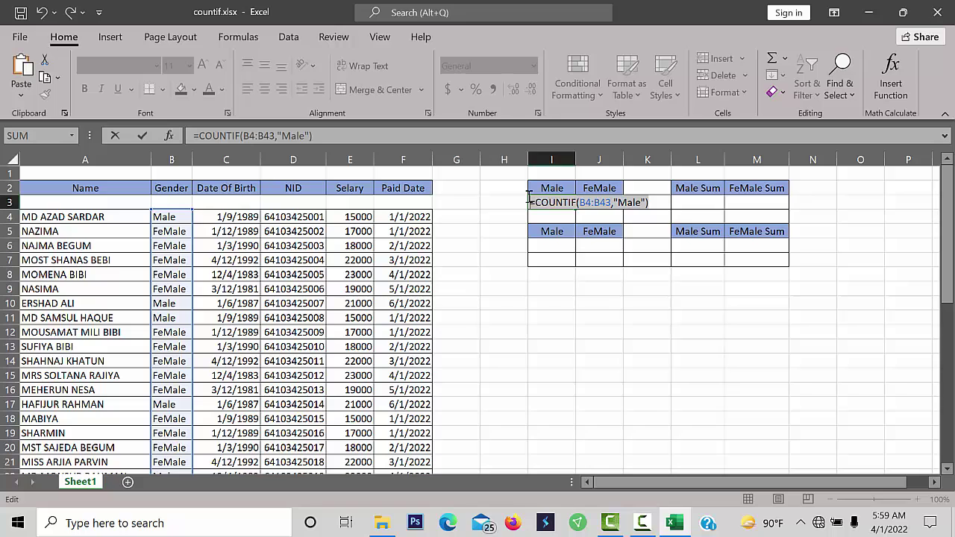
key(Return)
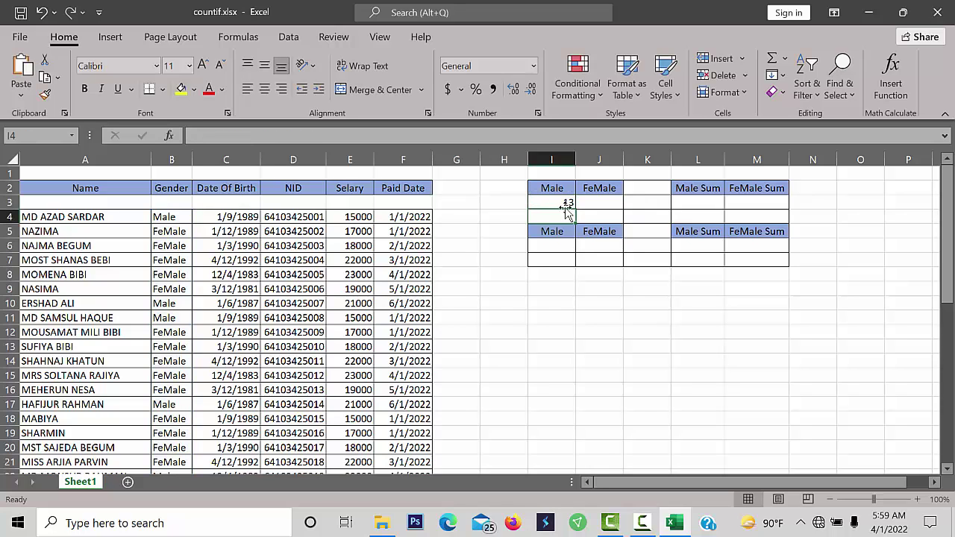
Paste the copied formula text into cell J3 and change its criterion to "FeMale"
double_click(596, 201)
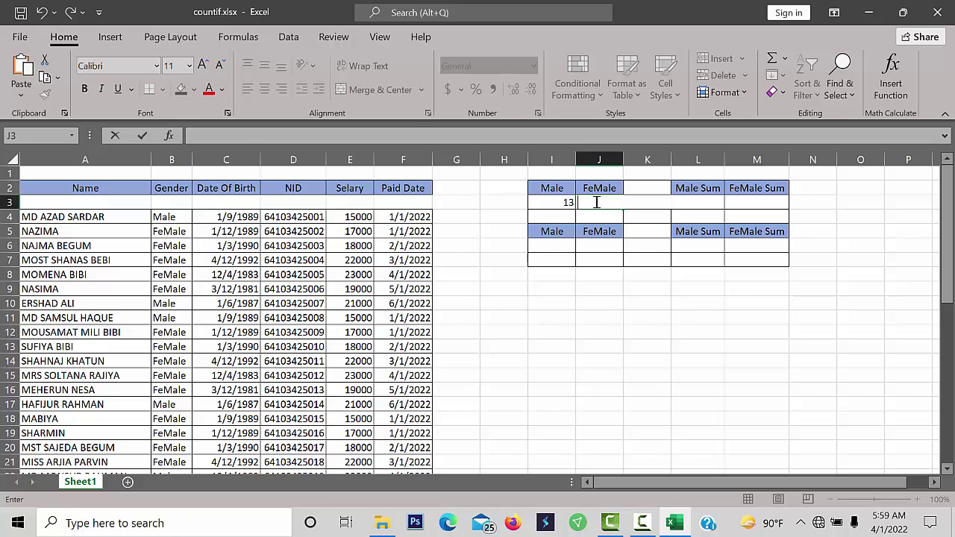
key(ctrl+v)
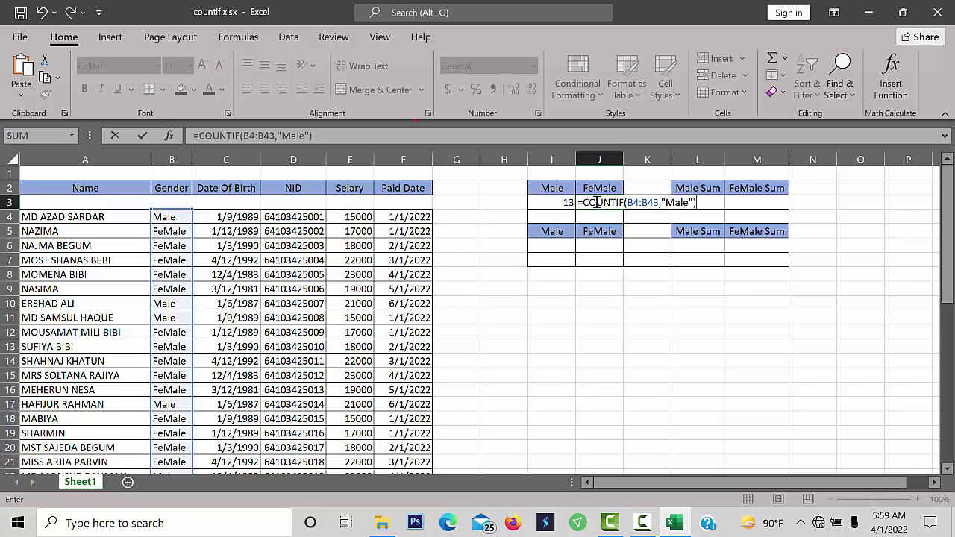
click(667, 203)
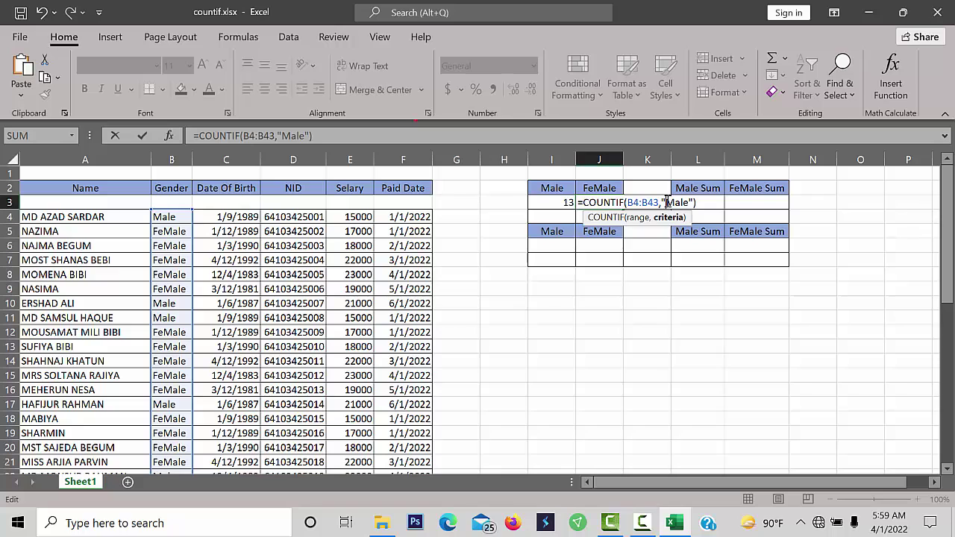
text(Fe)
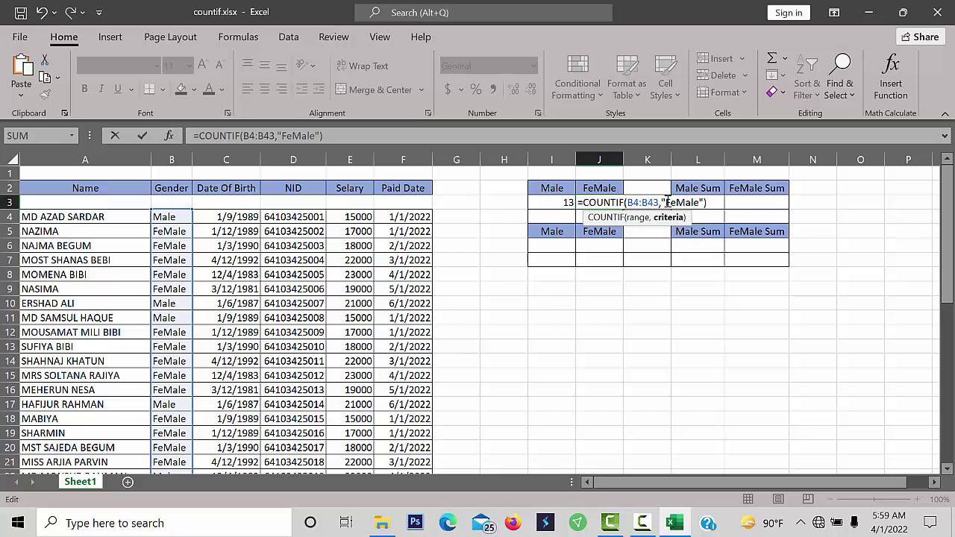
key(Return)
click(589, 202)
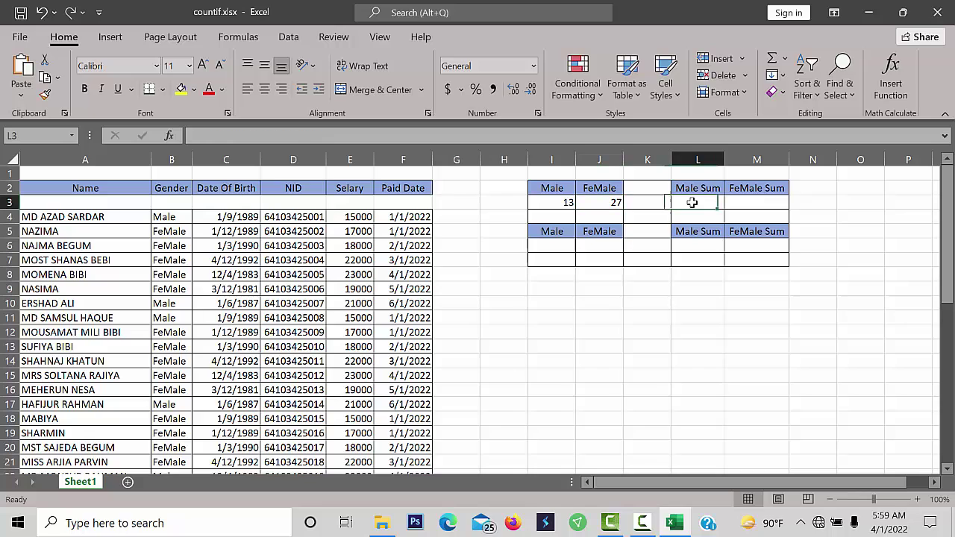
Begin a SUMIF formula in cell L3 under Male Sum, using the Gender entries B4:B43 as its range
click(692, 202)
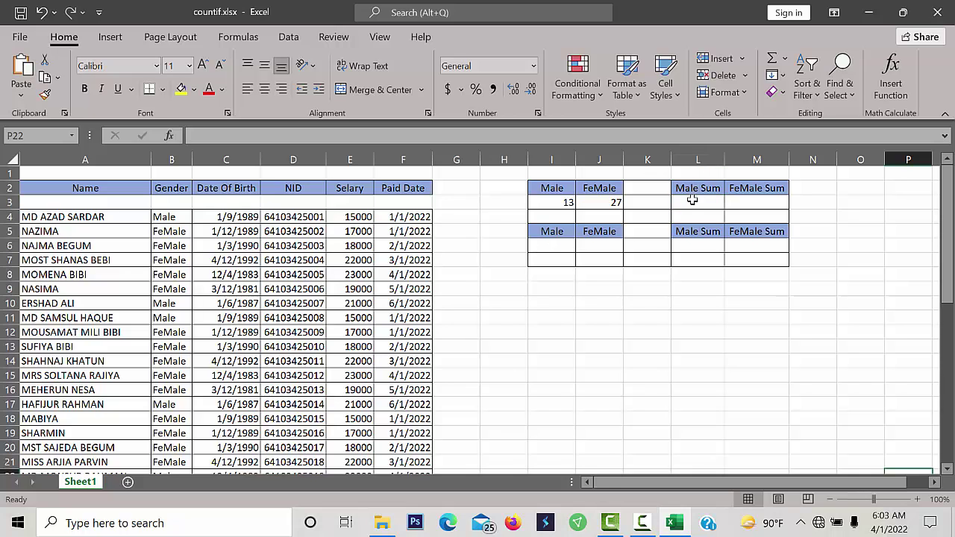
click(694, 202)
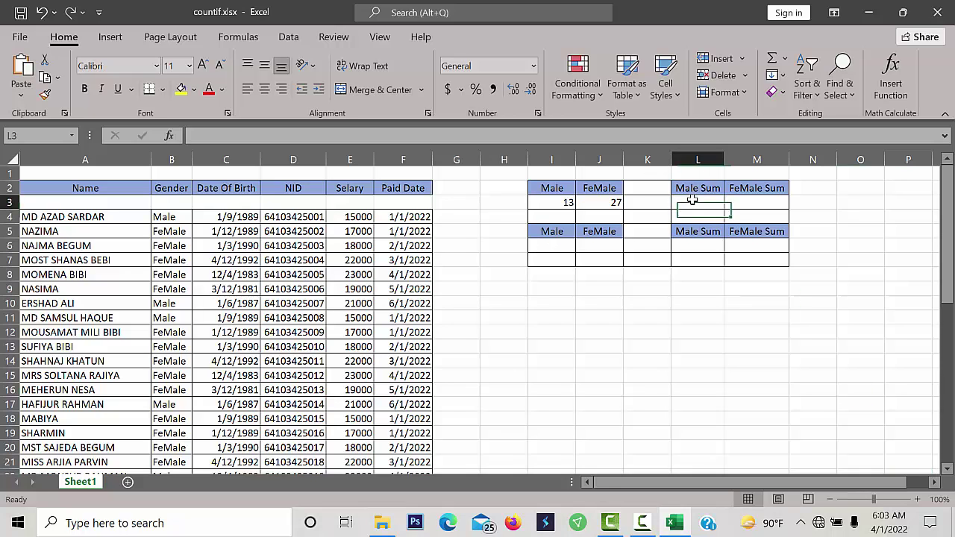
double_click(693, 202)
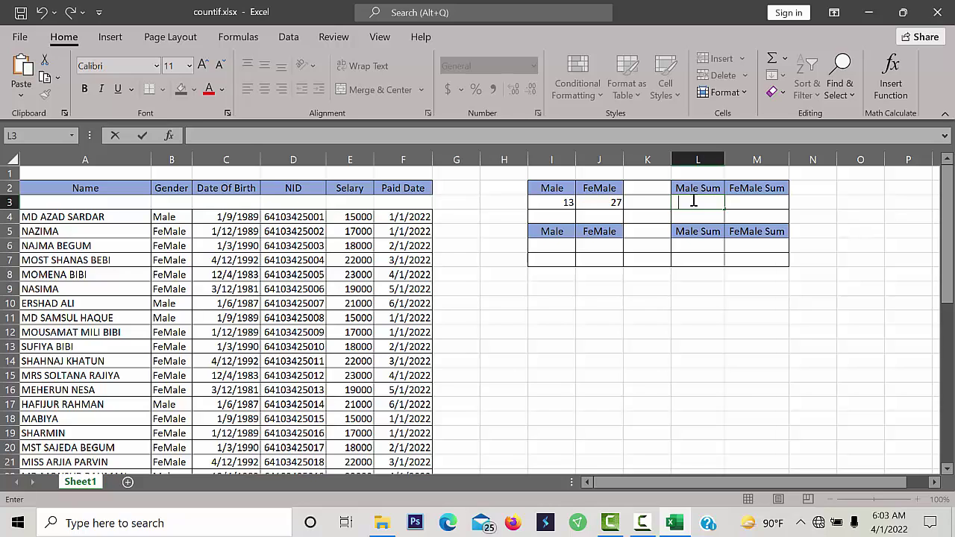
text(=s)
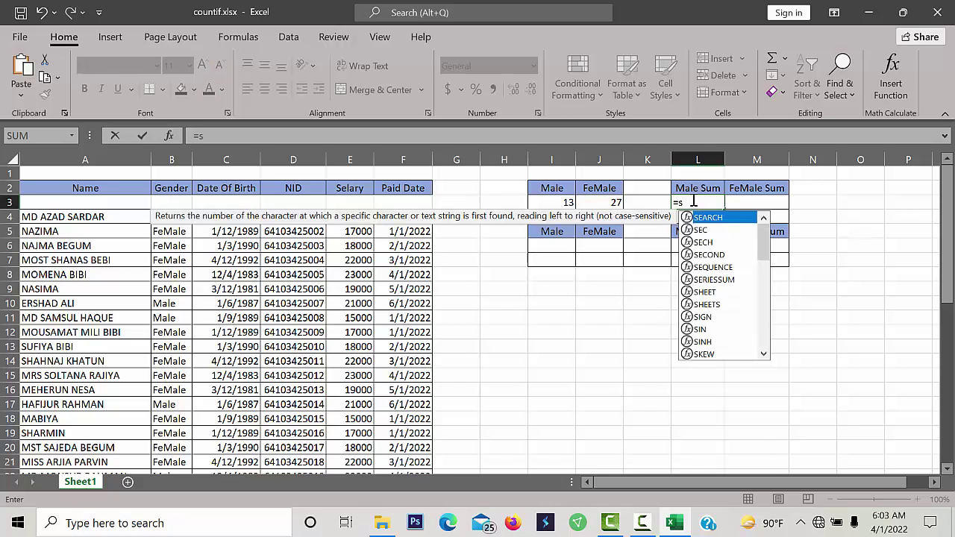
text(um)
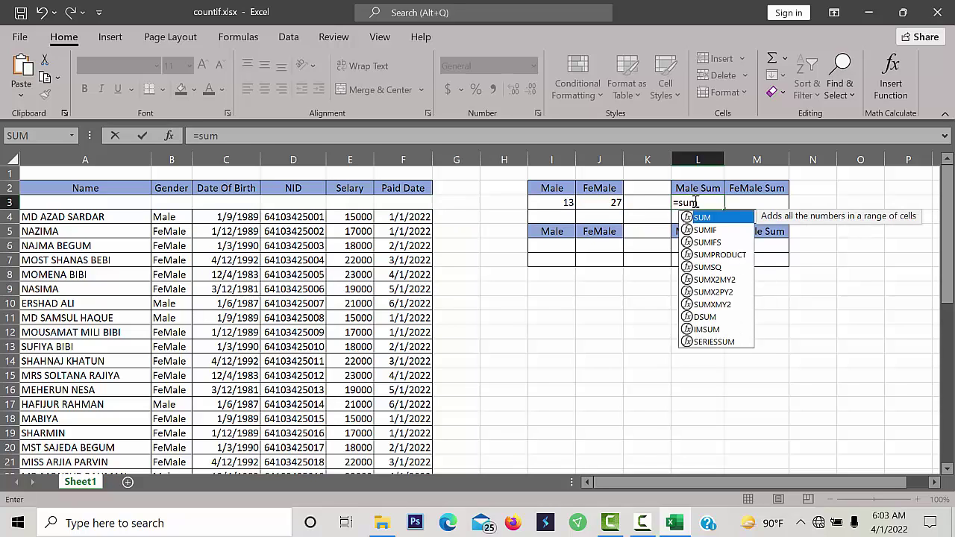
double_click(705, 229)
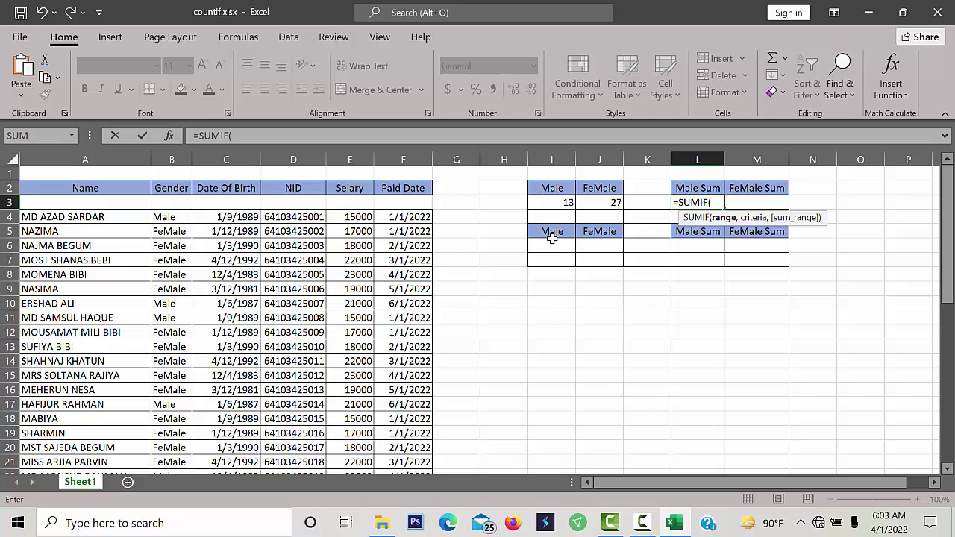
click(170, 217)
drag(169, 217, 174, 432)
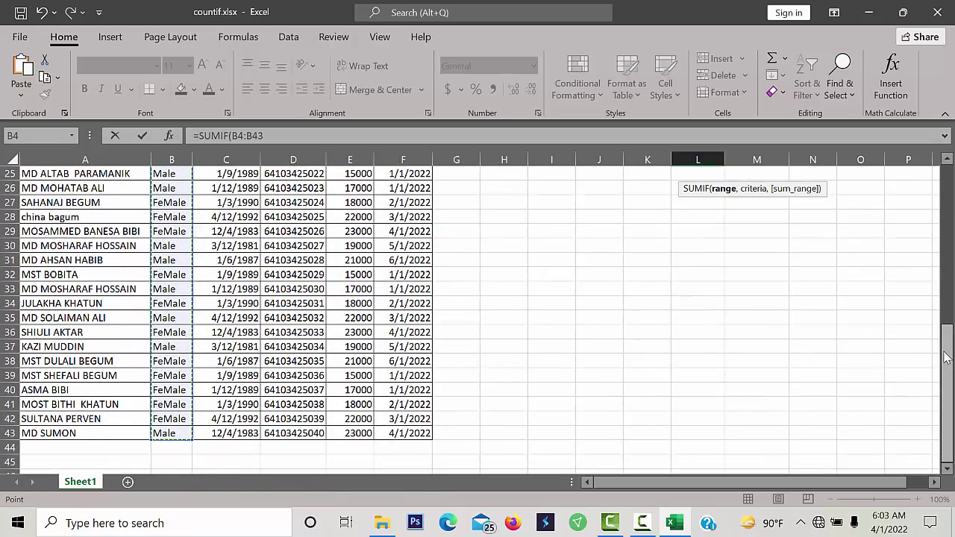
drag(946, 349, 936, 174)
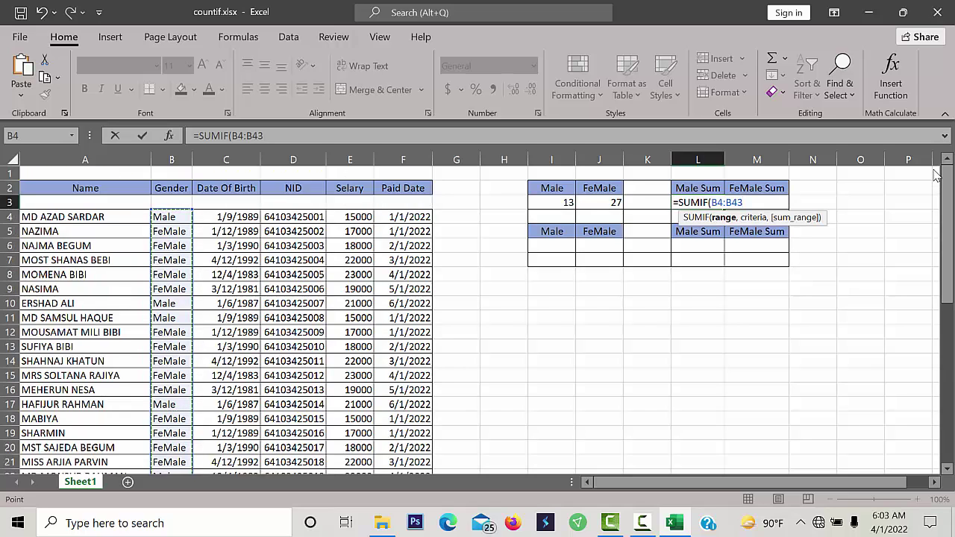
text(,)
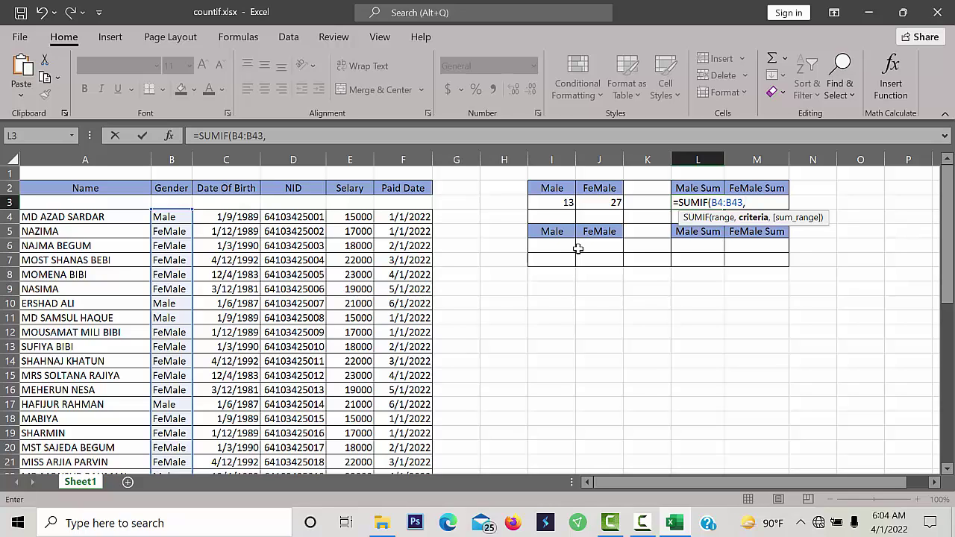
Complete the SUMIF formula in L3 with the criterion "Male" and the Salary cells E4:E43 as the sum range
text("Male",)
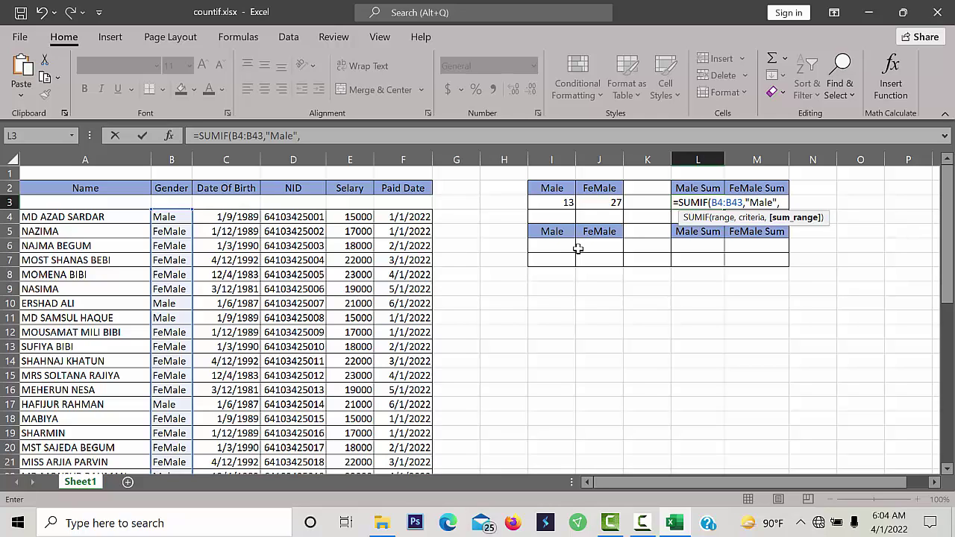
click(358, 214)
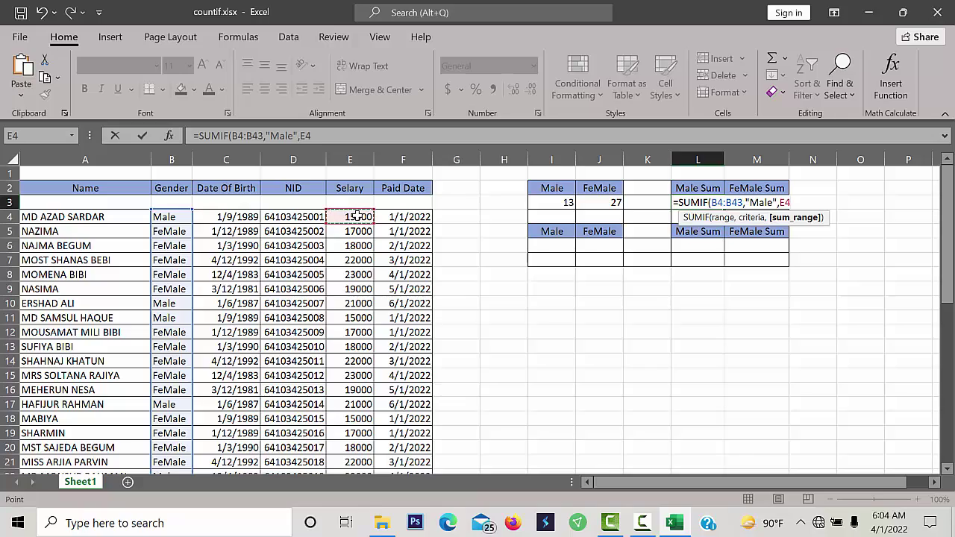
drag(357, 214, 356, 486)
drag(347, 419, 347, 432)
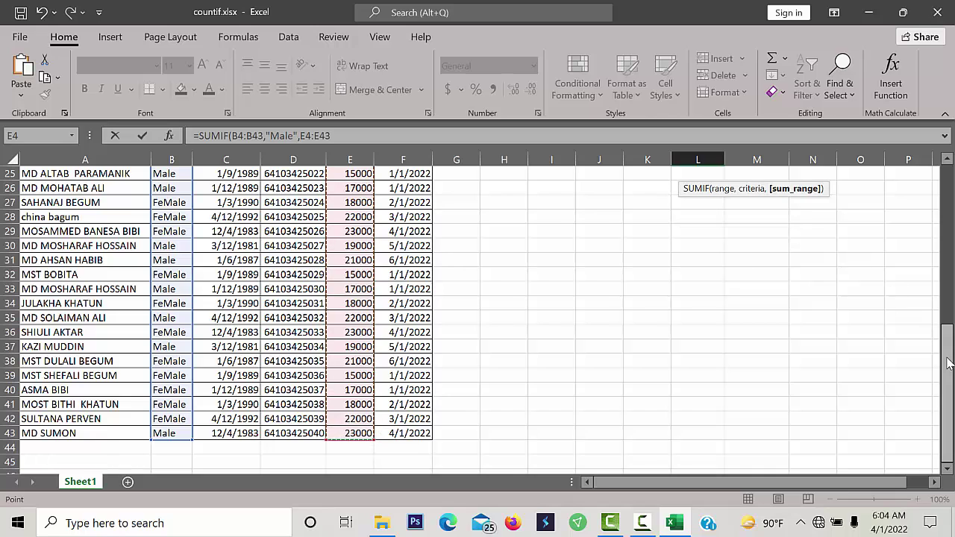
drag(946, 358, 954, 200)
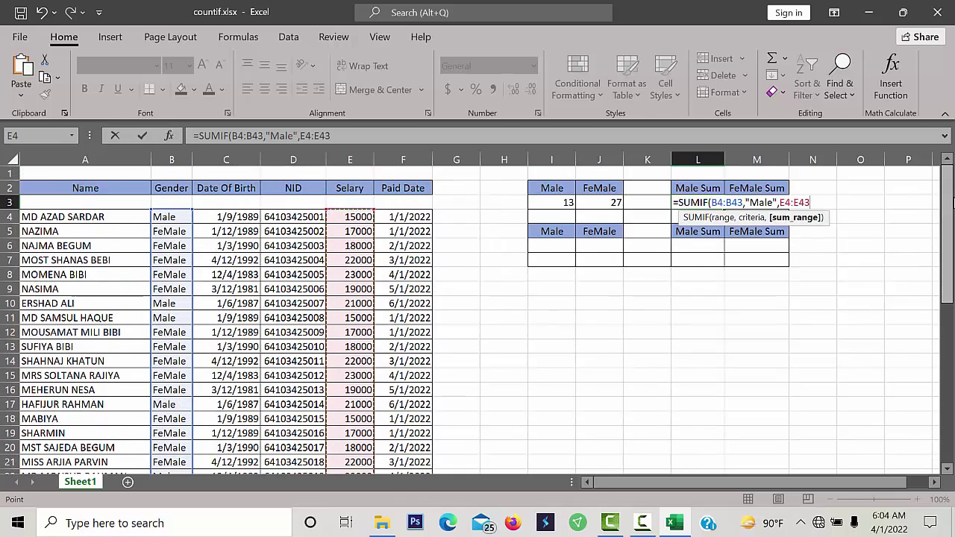
text())
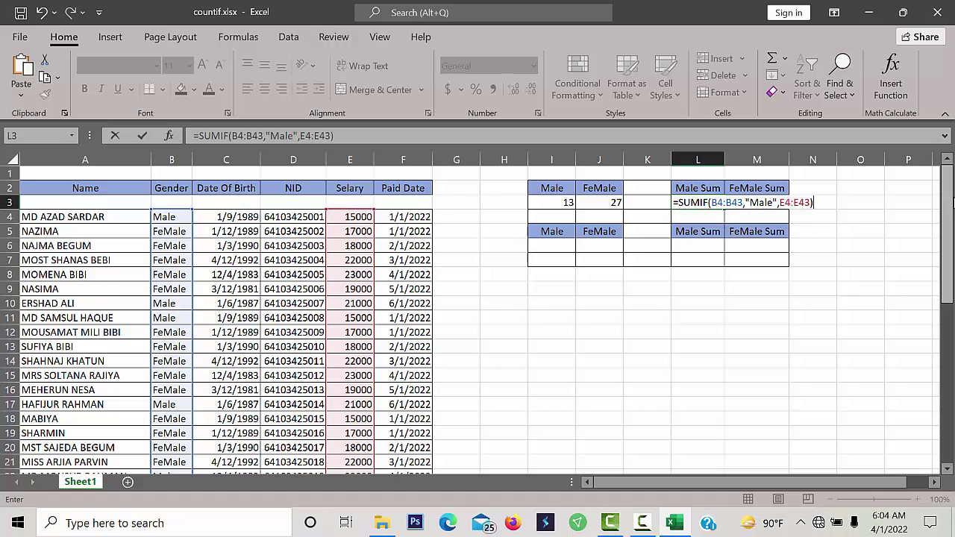
key(Return)
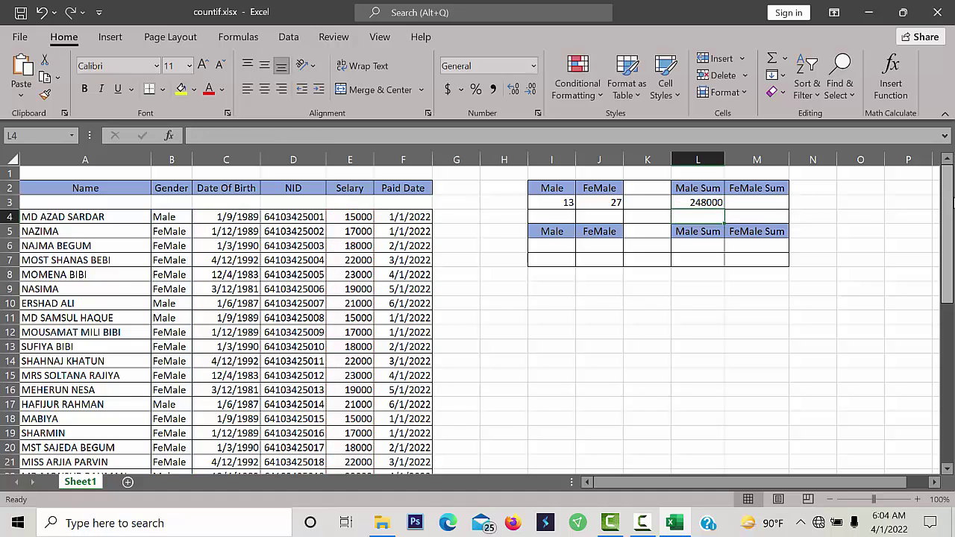
Copy the full SUMIF formula text from cell L3, leaving that cell's formula as it is
click(703, 199)
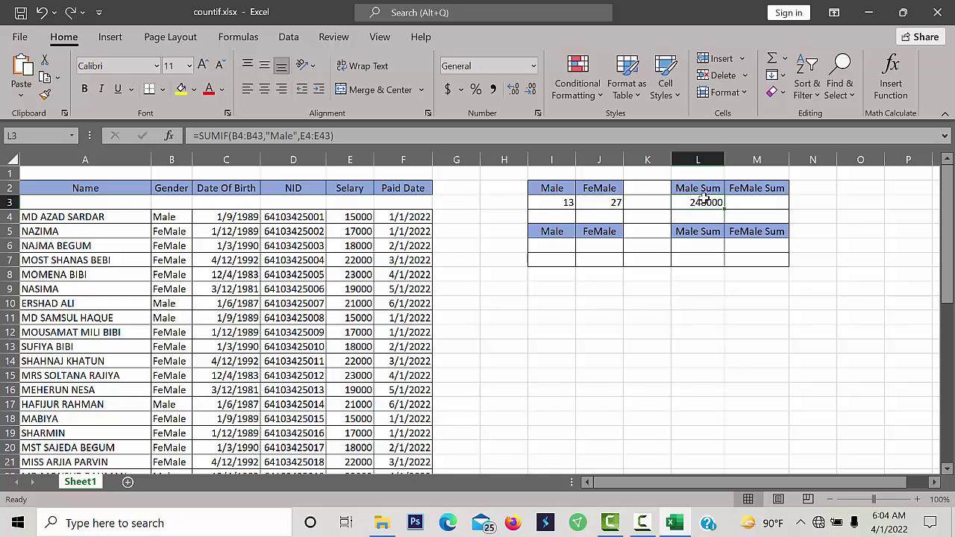
double_click(703, 199)
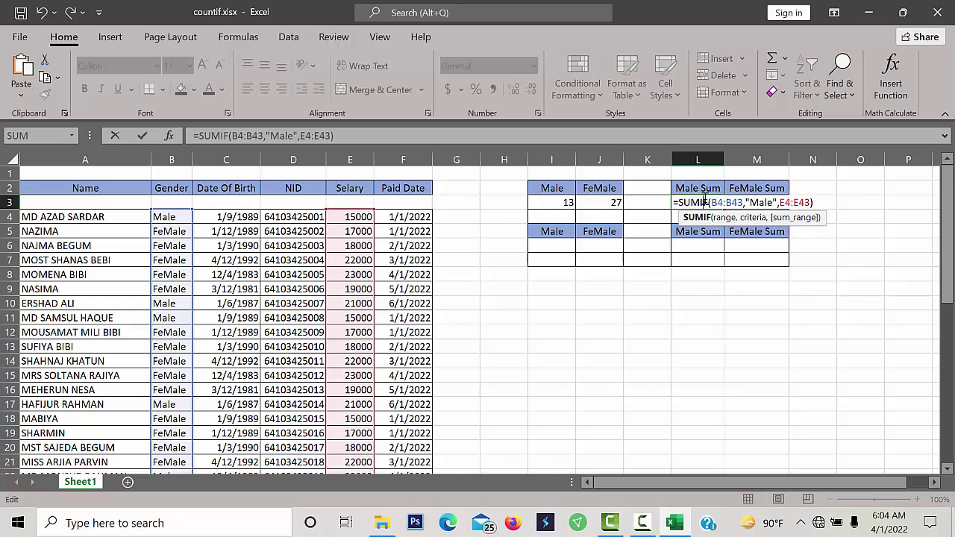
click(825, 204)
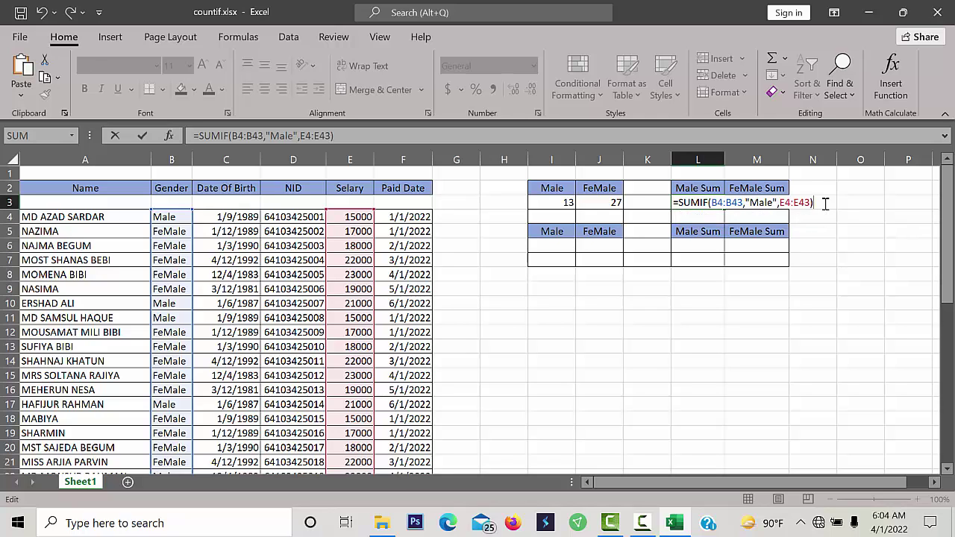
drag(825, 204, 668, 203)
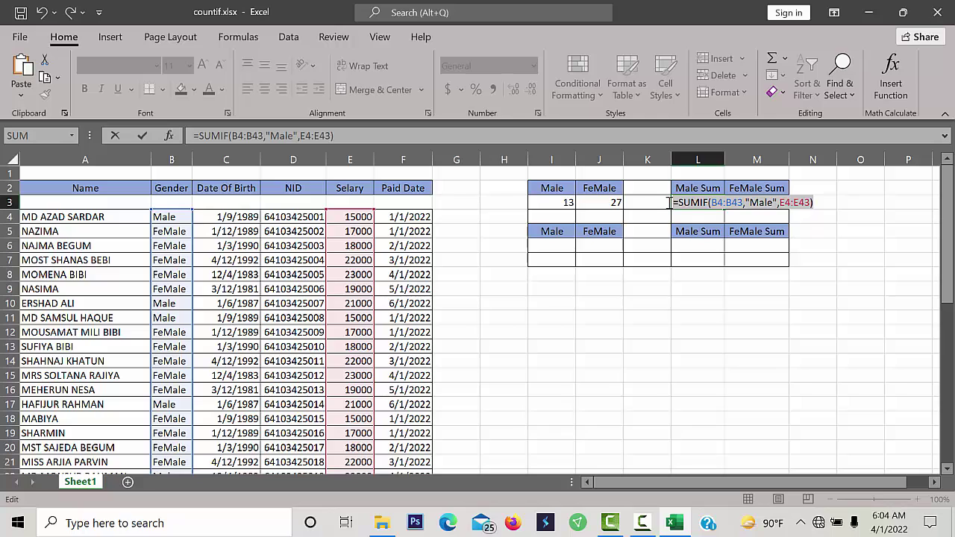
key(Right)
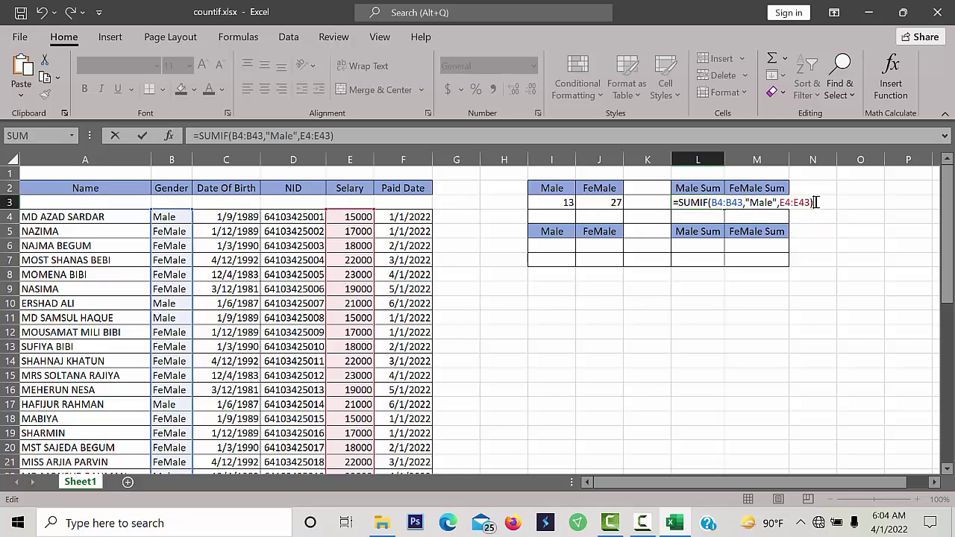
key(Return)
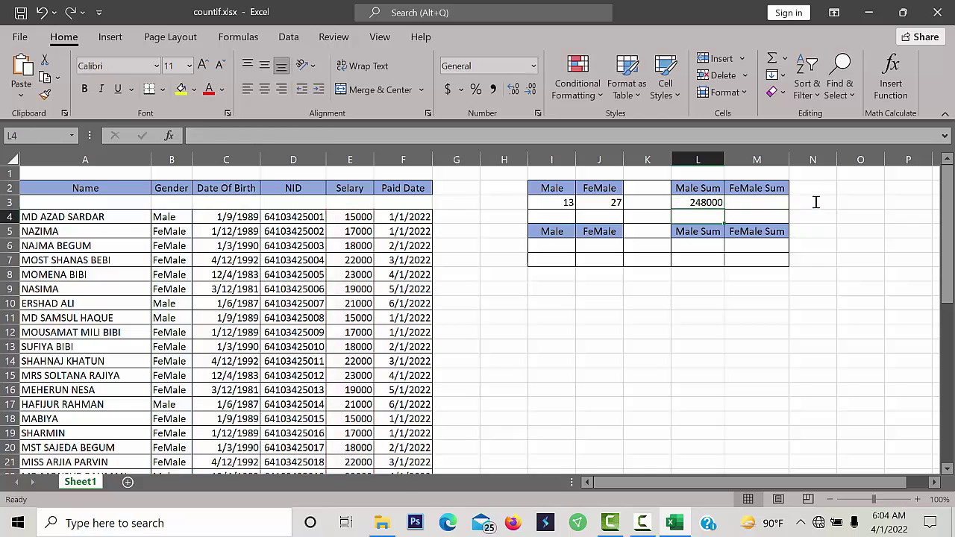
Paste the copied SUMIF formula text into cell M3 and change its criterion to "FeMale"
double_click(758, 201)
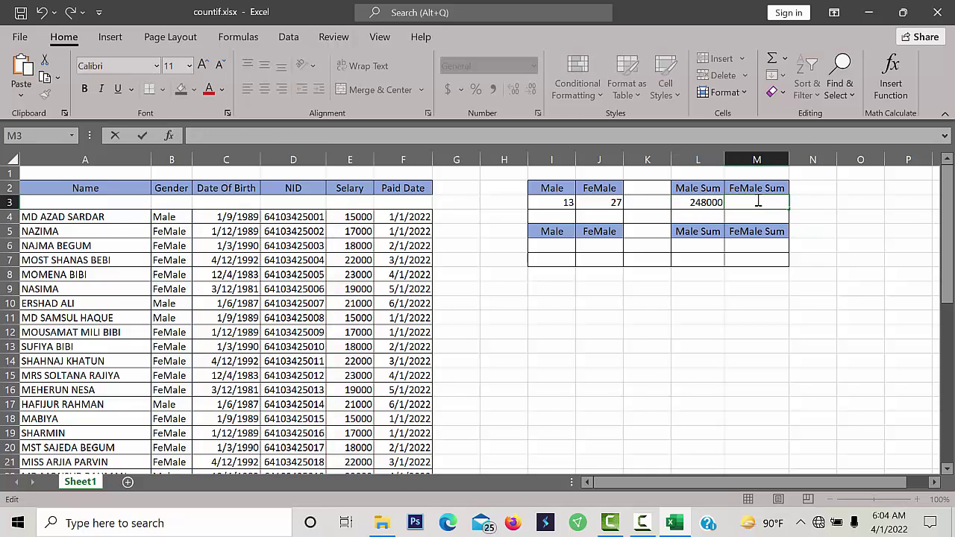
key(ctrl+v)
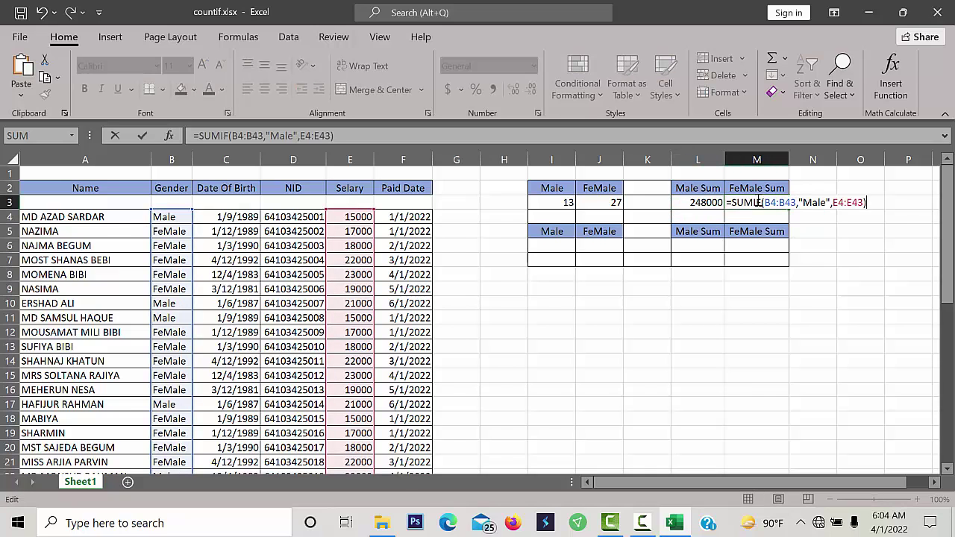
click(802, 202)
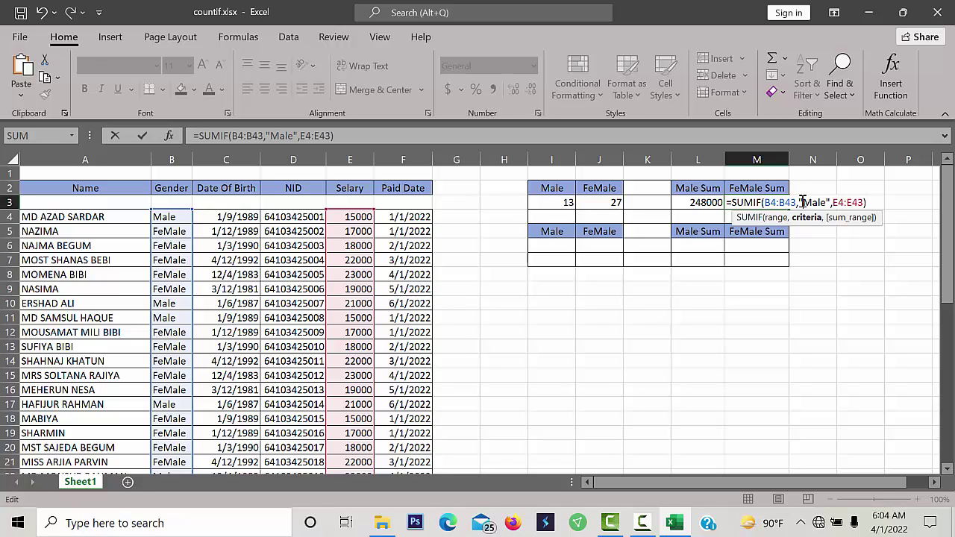
text(Fe)
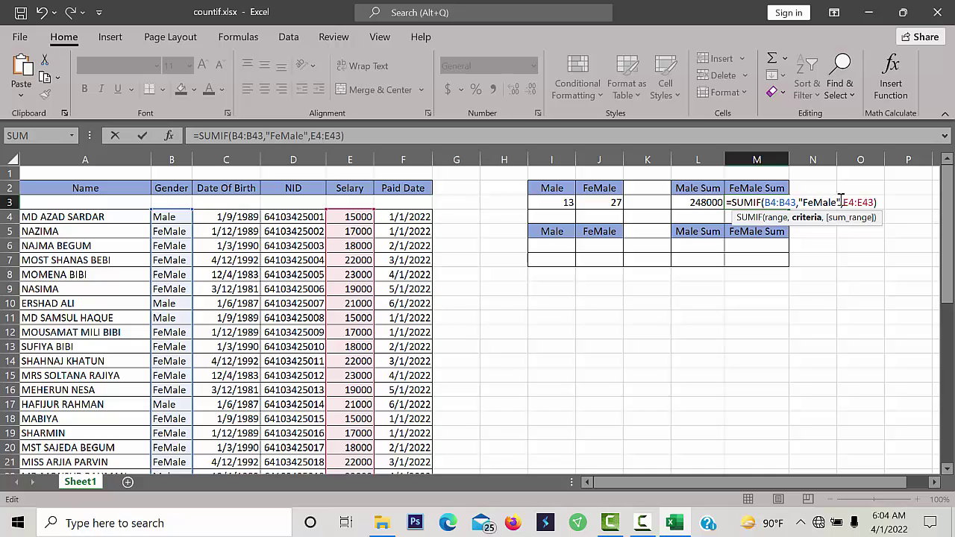
click(879, 201)
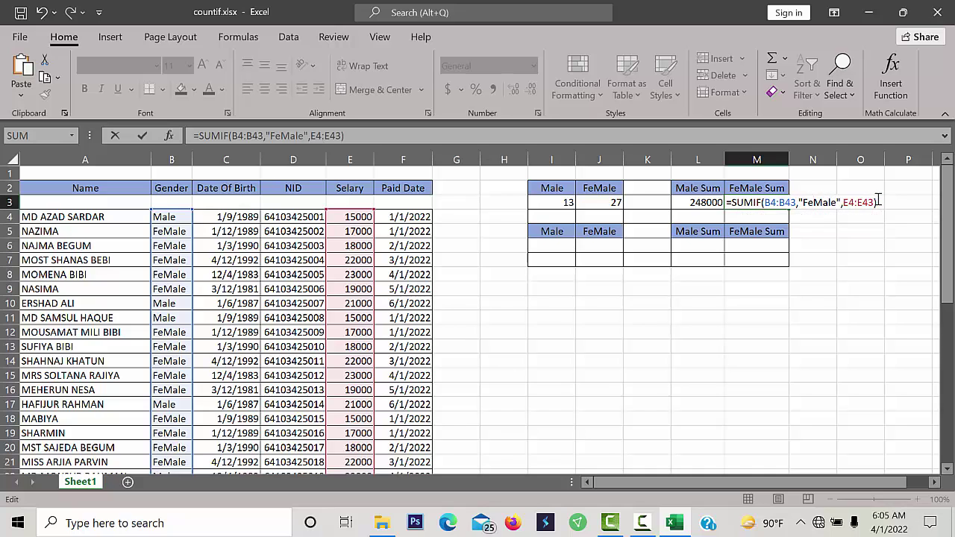
key(Return)
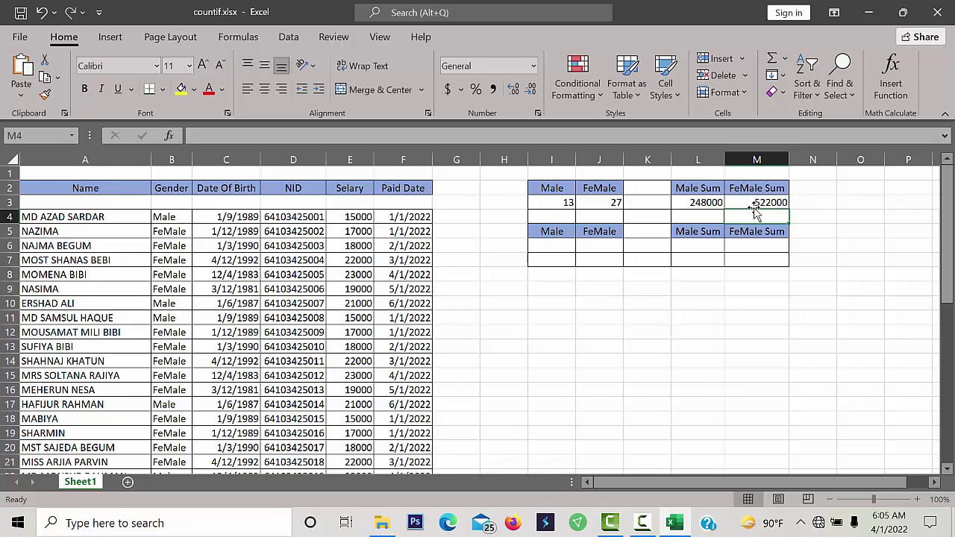
click(557, 245)
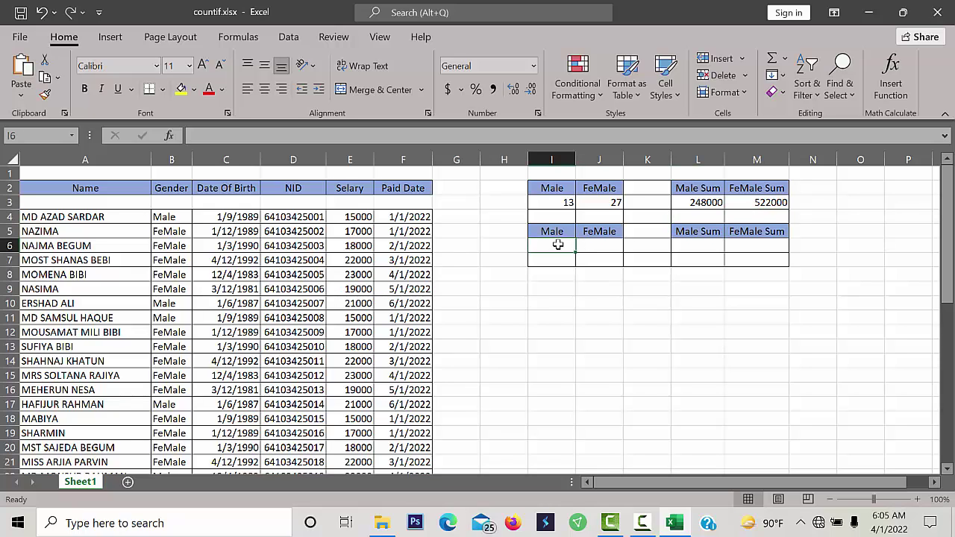
click(565, 203)
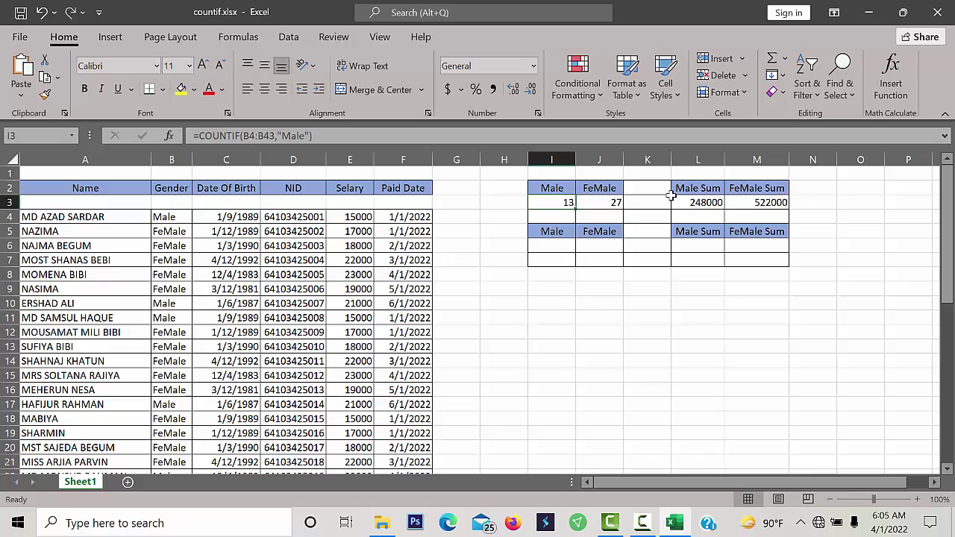
click(698, 201)
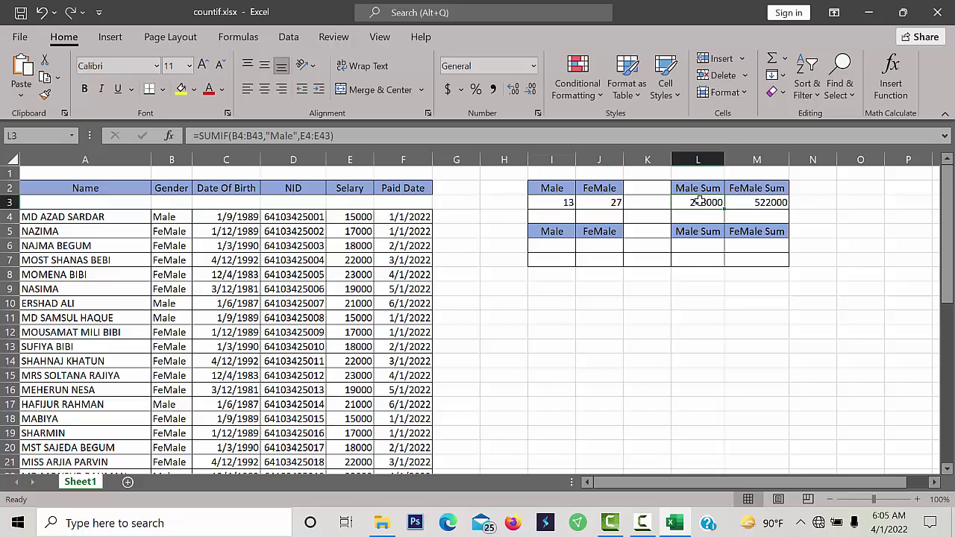
Begin a COUNTIFS formula in cell I6 under Male, with the Gender entries B4:B43 as the first criteria range
double_click(553, 248)
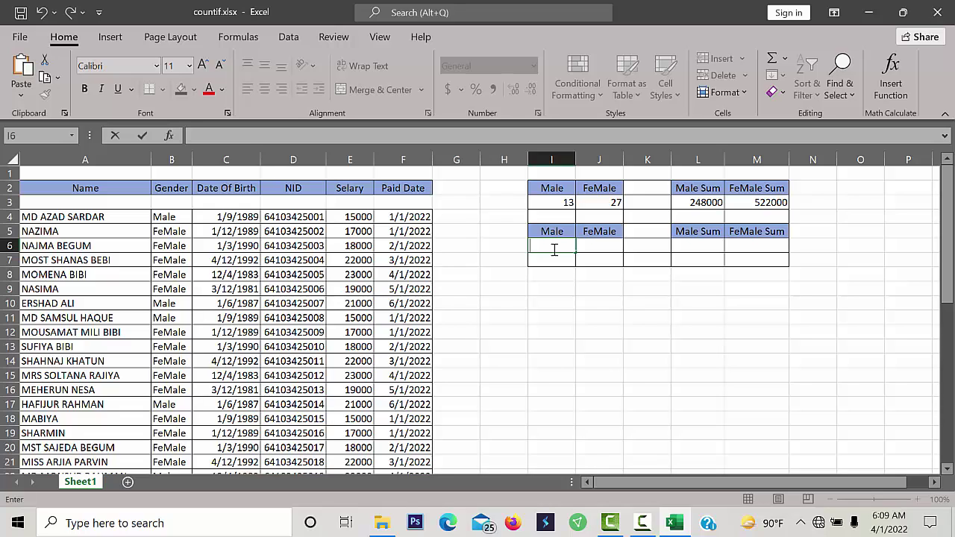
text(=)
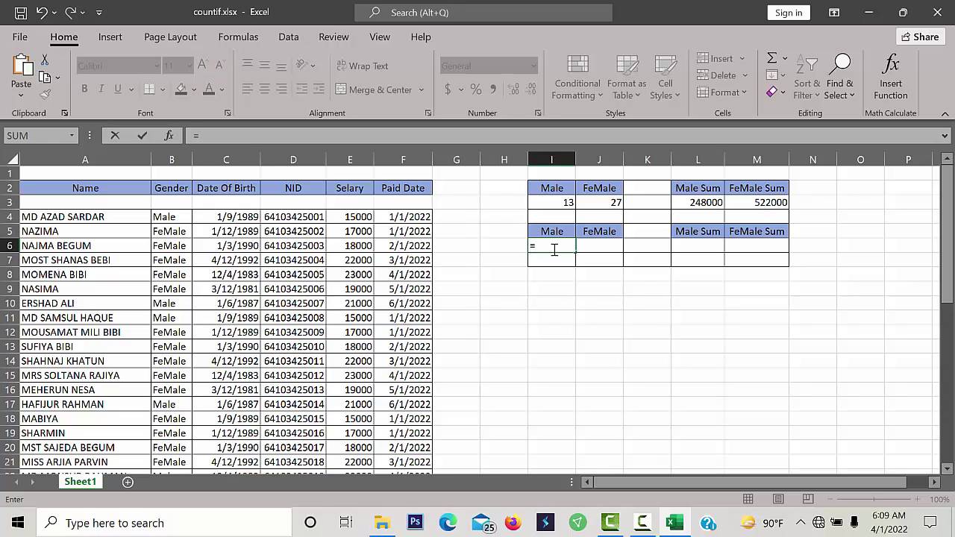
text(coun)
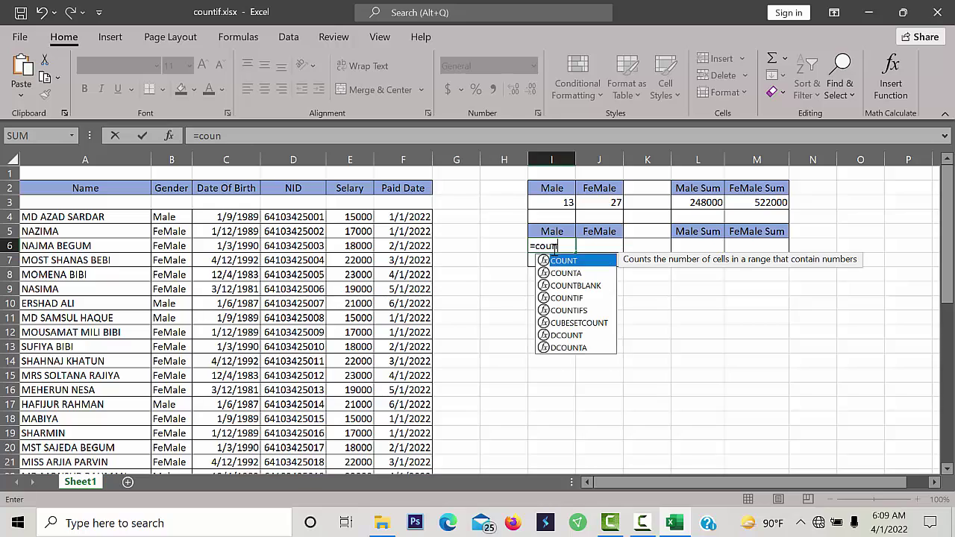
double_click(582, 310)
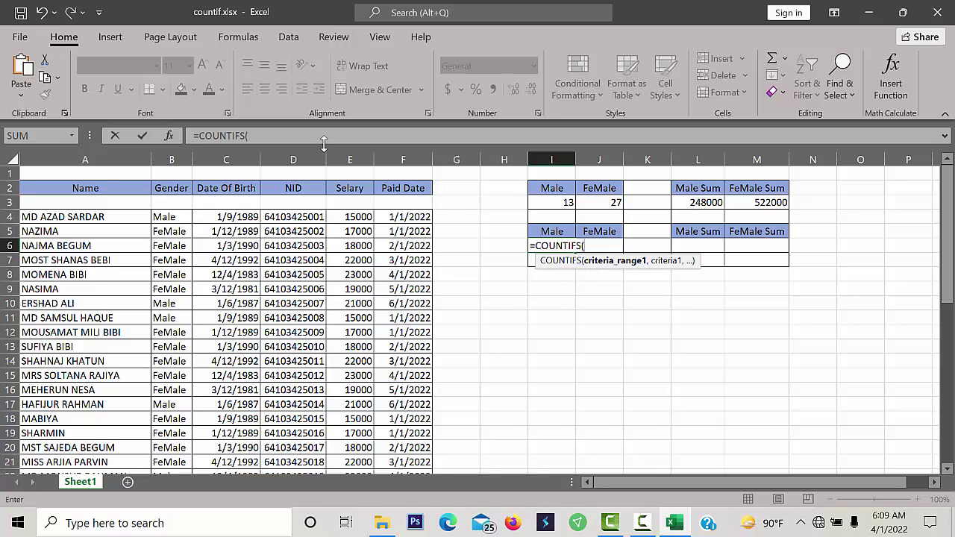
click(169, 136)
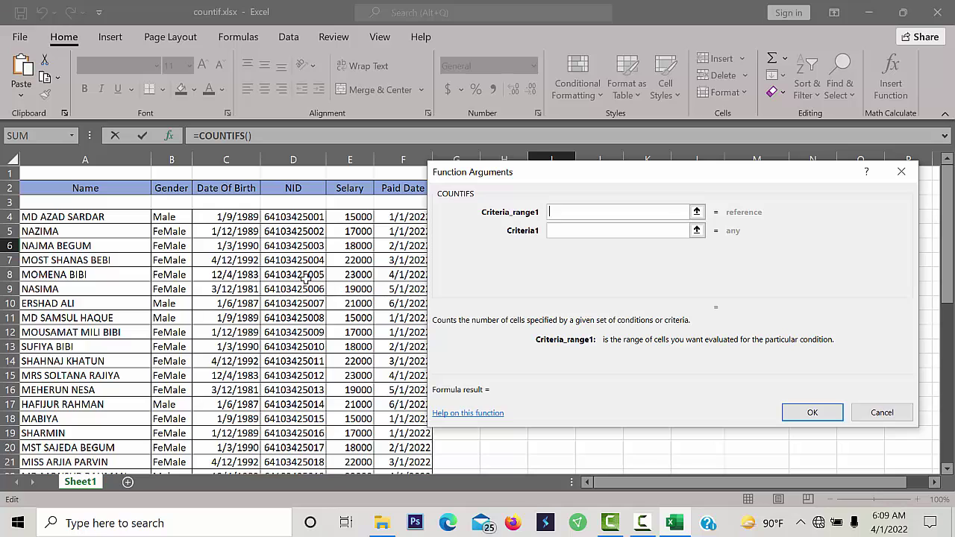
click(176, 217)
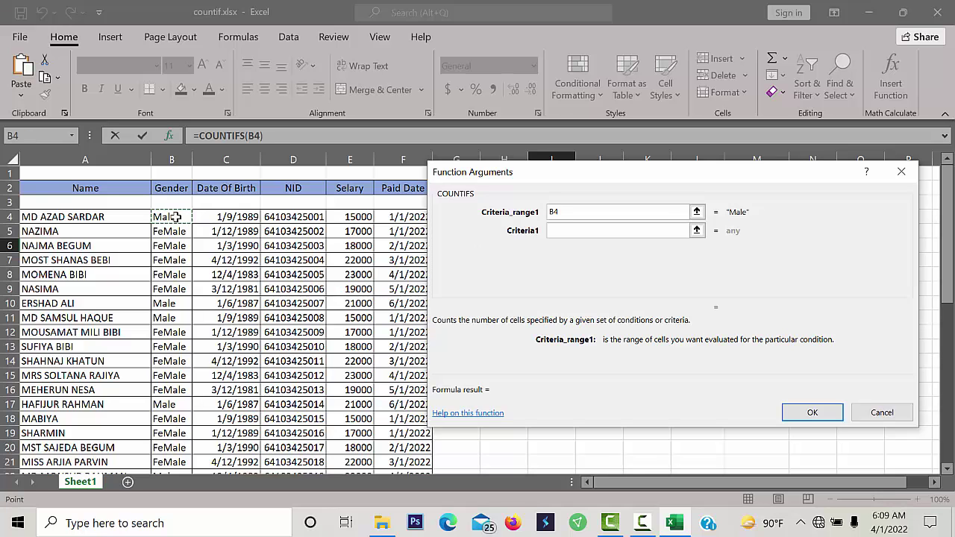
drag(176, 217, 187, 432)
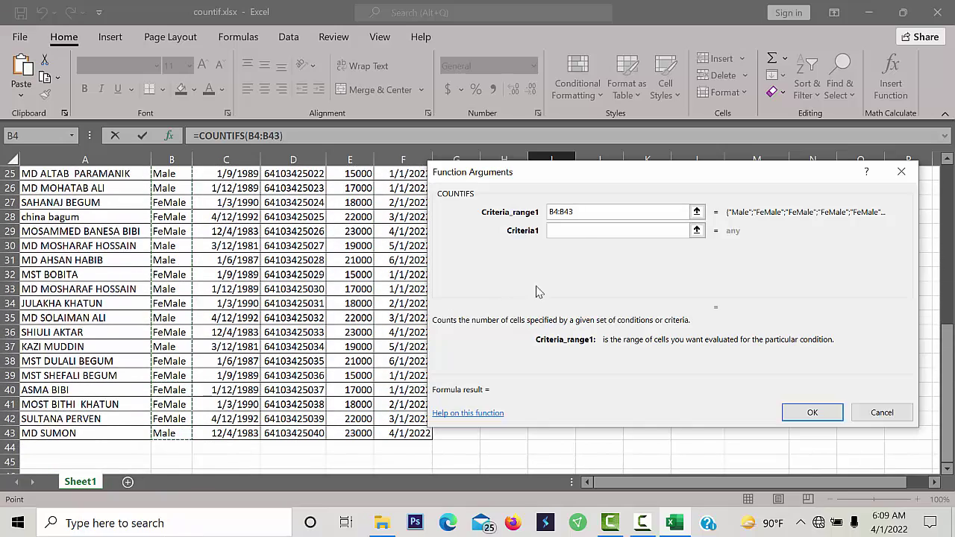
Set the first COUNTIFS criterion to the Male header cell I5 of the second summary table
click(585, 228)
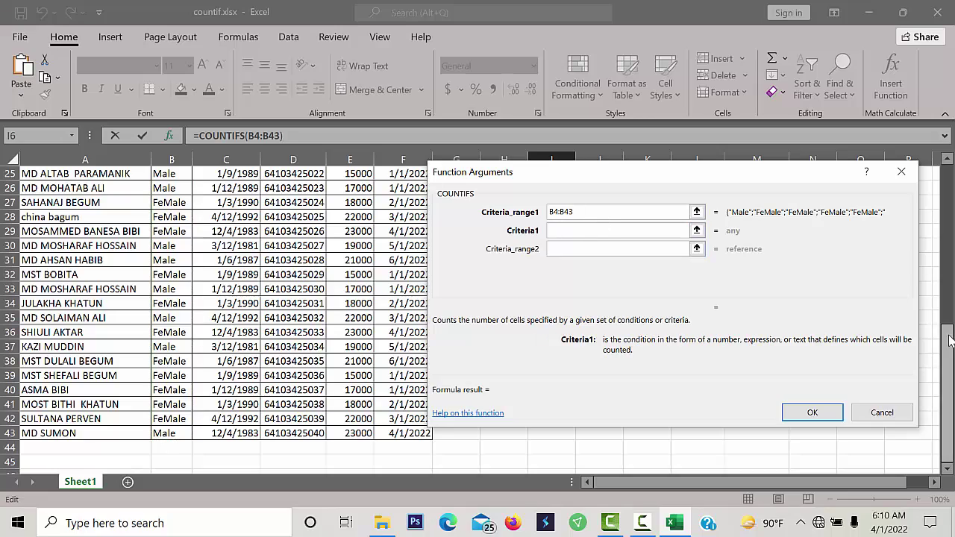
drag(946, 332, 946, 186)
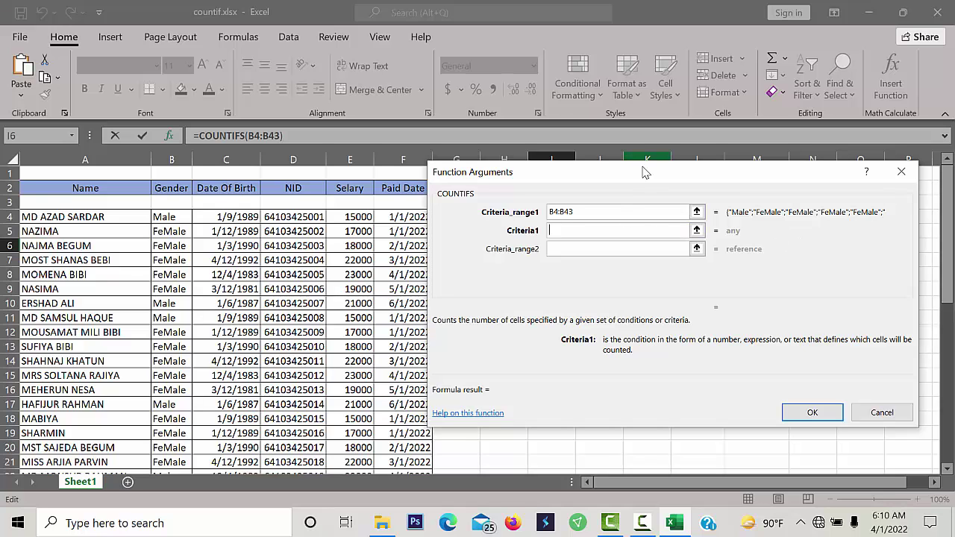
drag(640, 177, 646, 268)
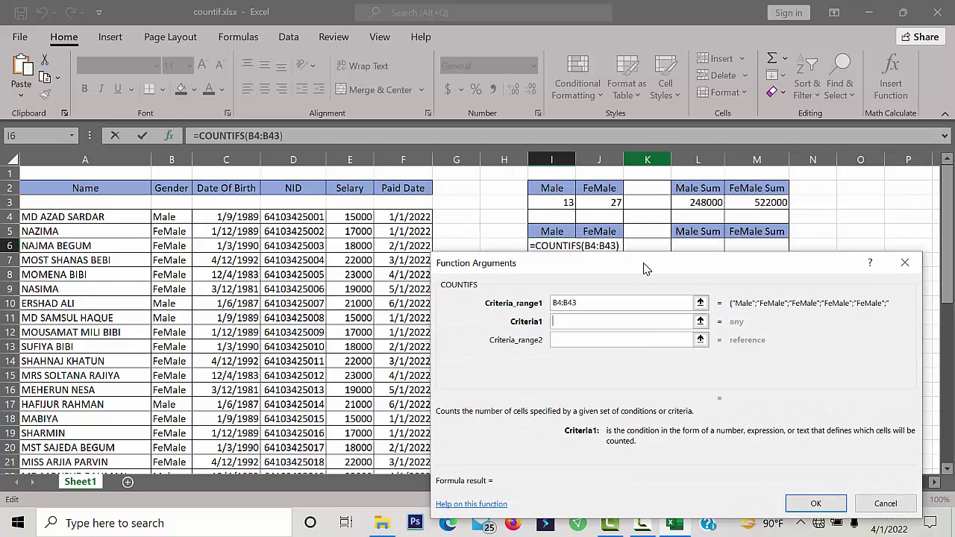
click(554, 231)
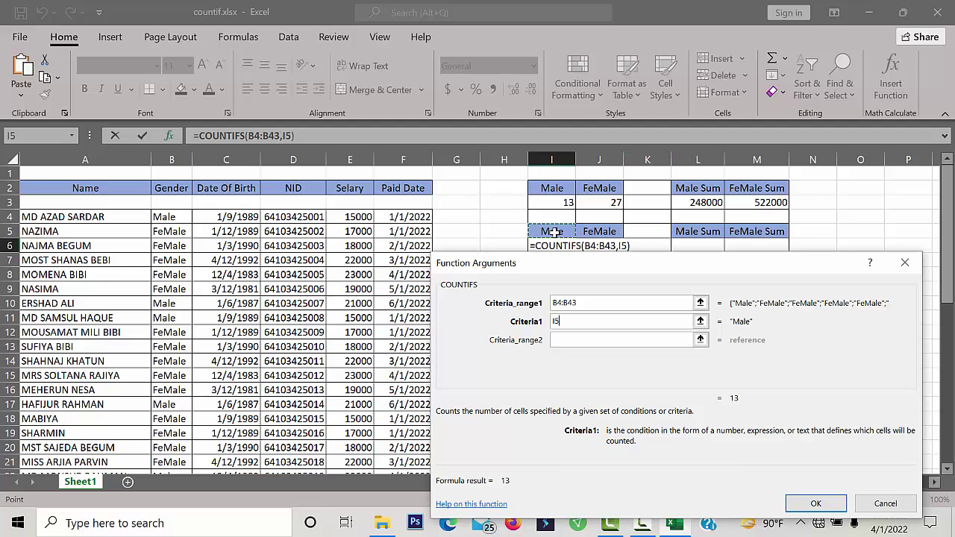
Add a second COUNTIFS condition on the Date Of Birth cells C4:C43 with the criterion "<=1/9/1989"
click(572, 341)
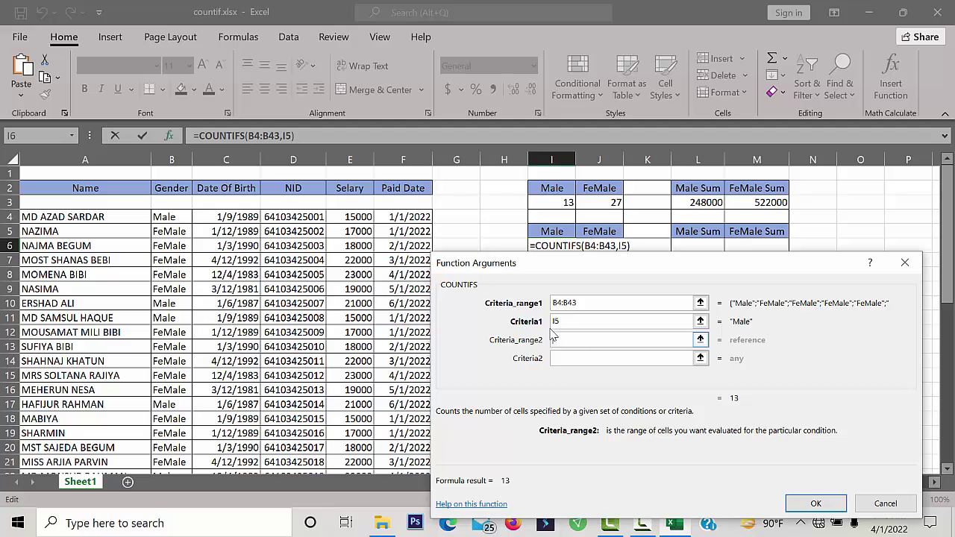
click(229, 217)
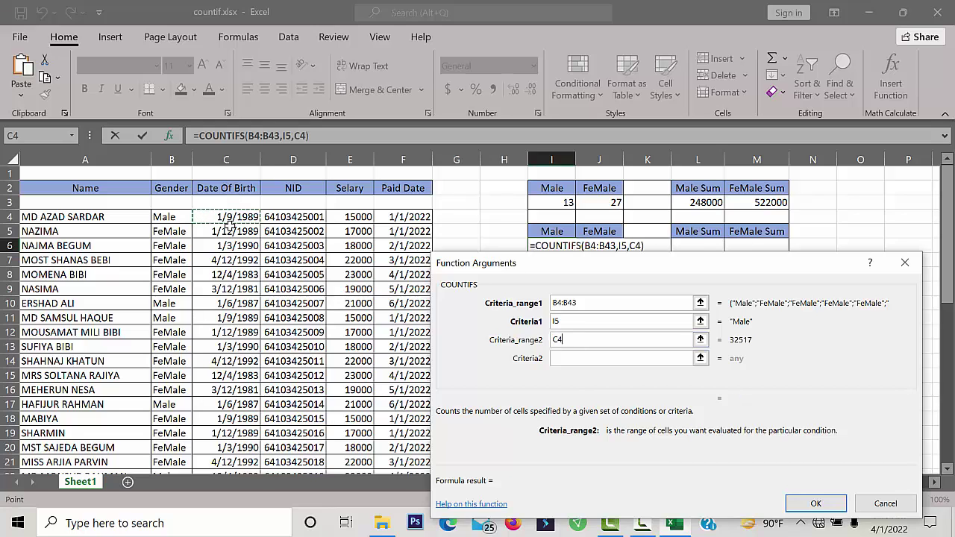
drag(230, 218, 227, 419)
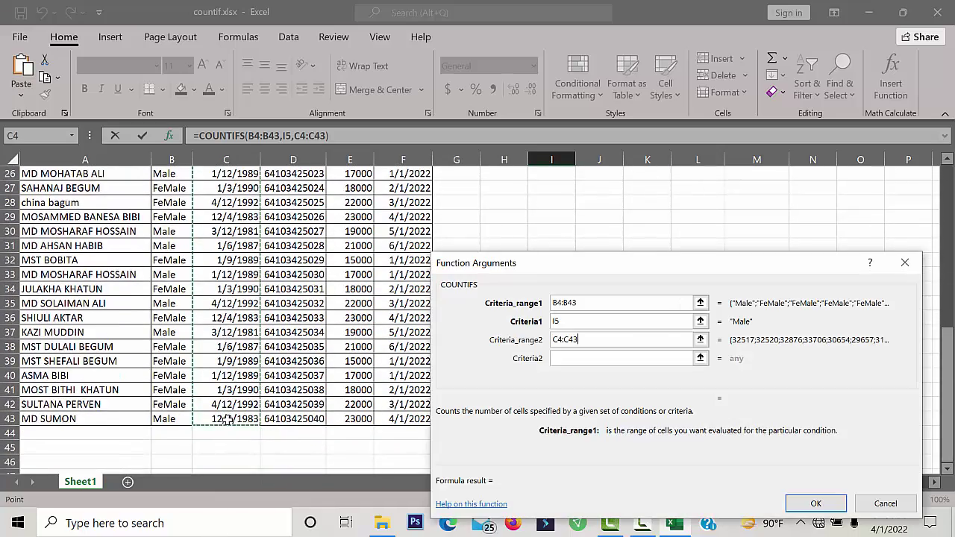
click(581, 359)
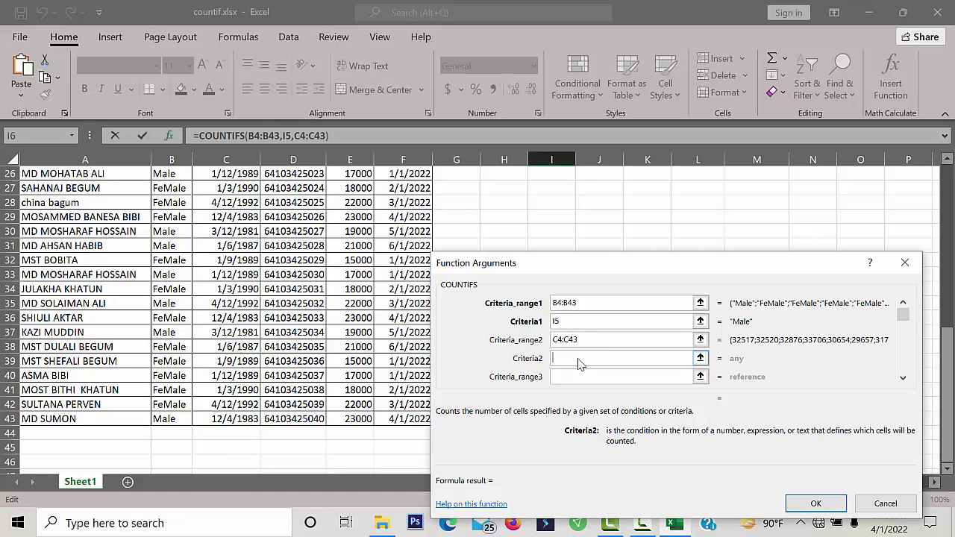
text(<=1/9/1989)
Add the Salary cells E4:E43 as the third criteria range and try to accept the formula without a third criterion
click(584, 379)
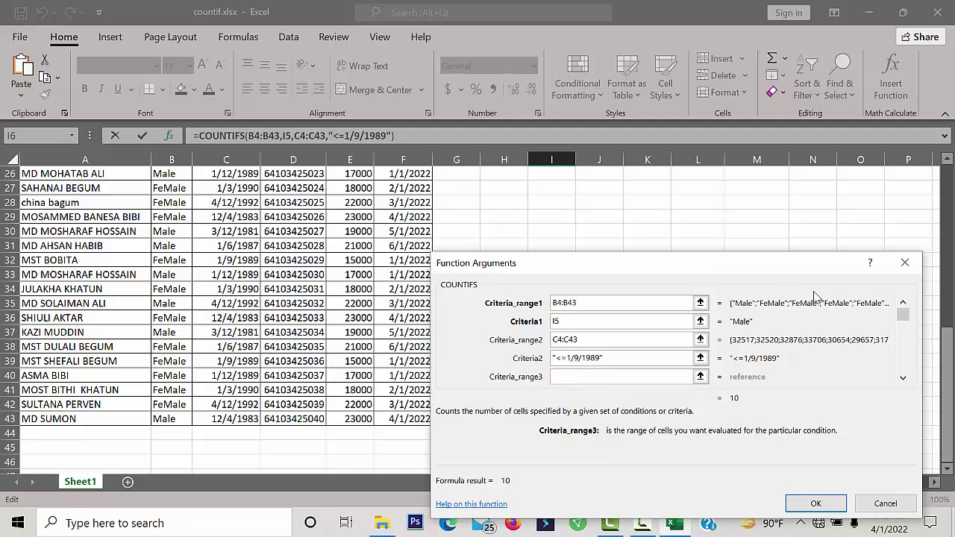
drag(946, 381, 913, 225)
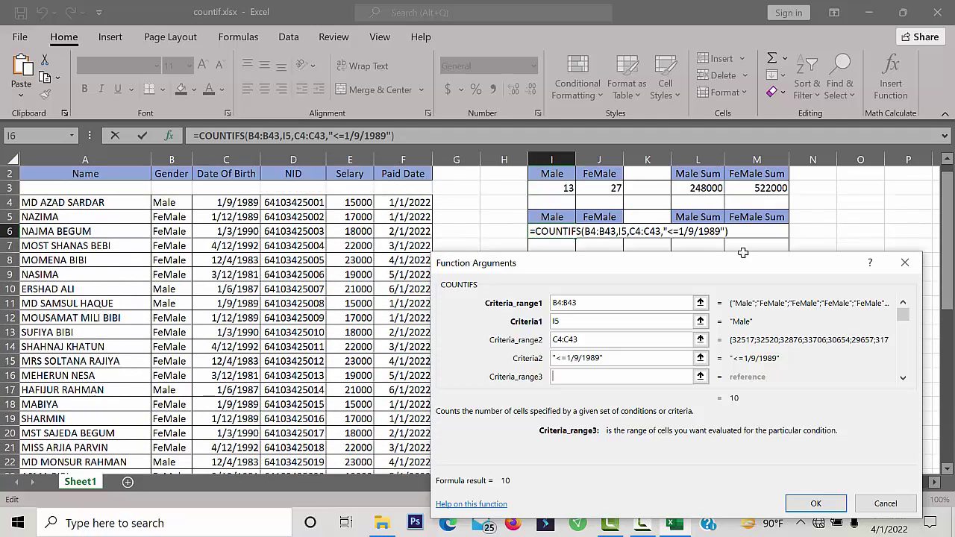
click(351, 202)
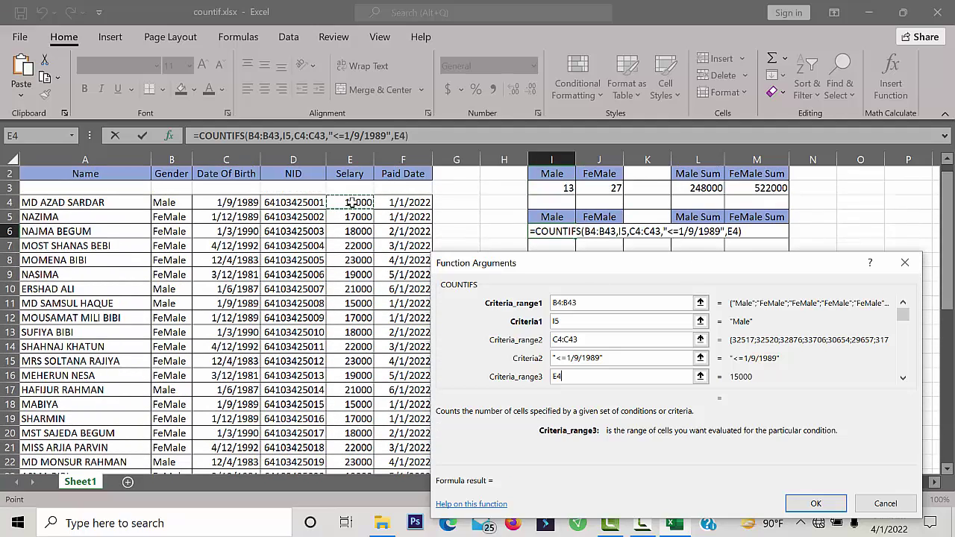
drag(351, 202, 366, 449)
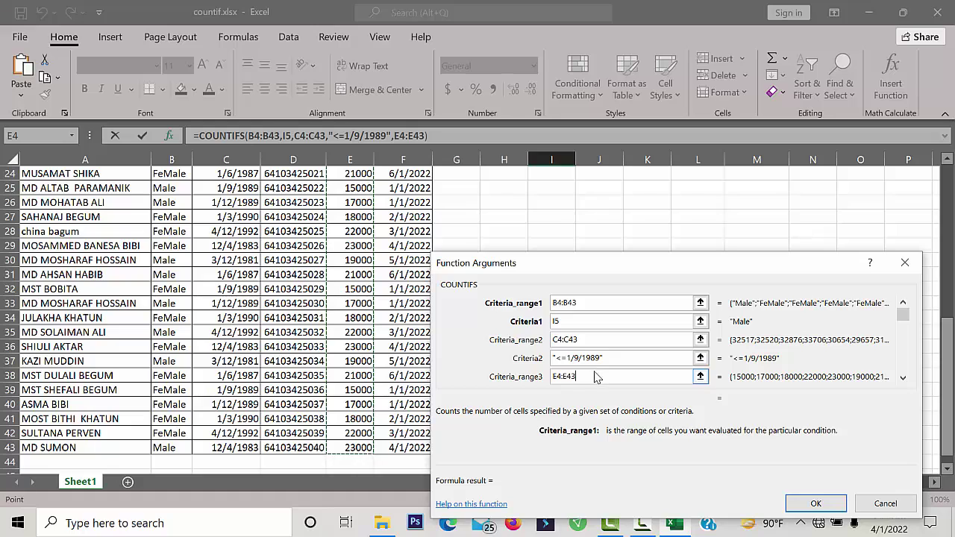
click(599, 376)
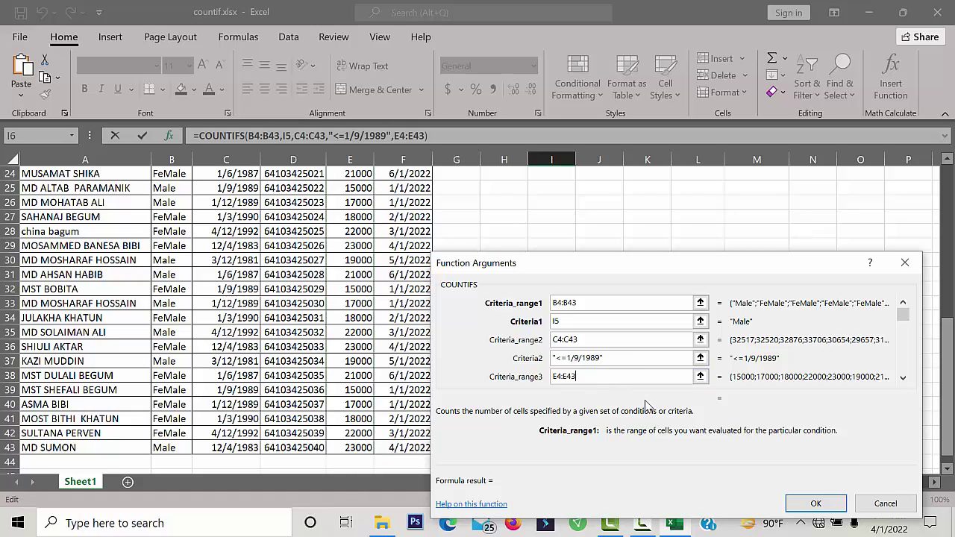
click(812, 502)
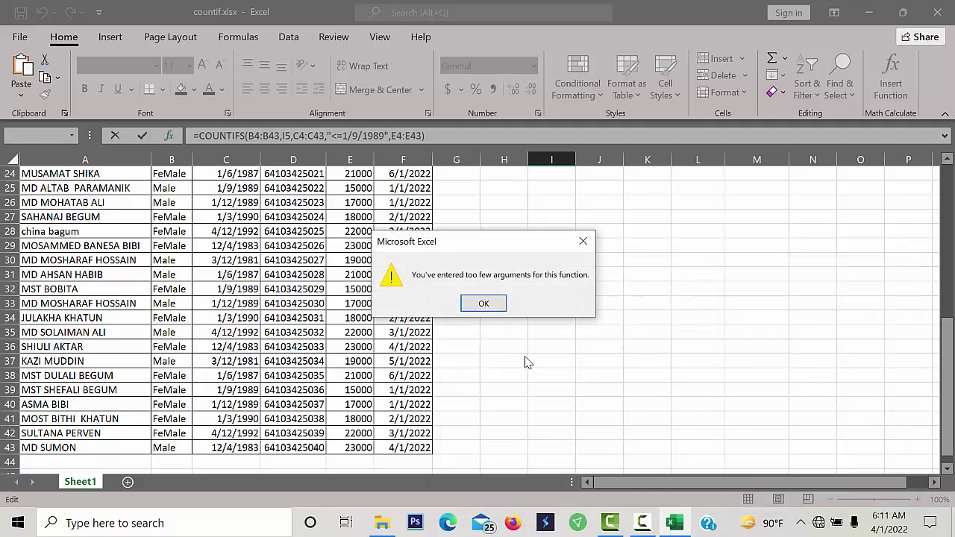
click(486, 306)
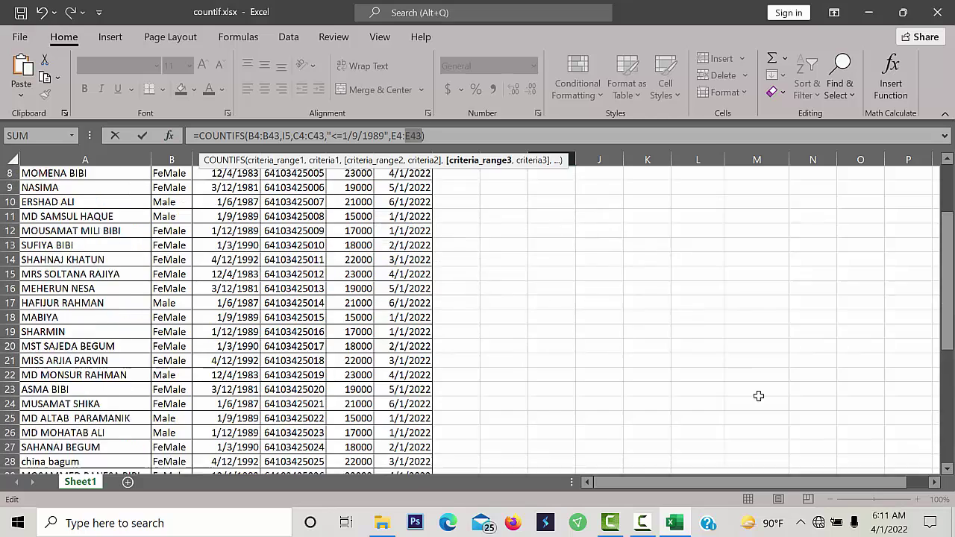
Complete the COUNTIFS formula in I6 by adding "<=20000" as the criterion for the Salary range E4:E43
drag(950, 286, 949, 252)
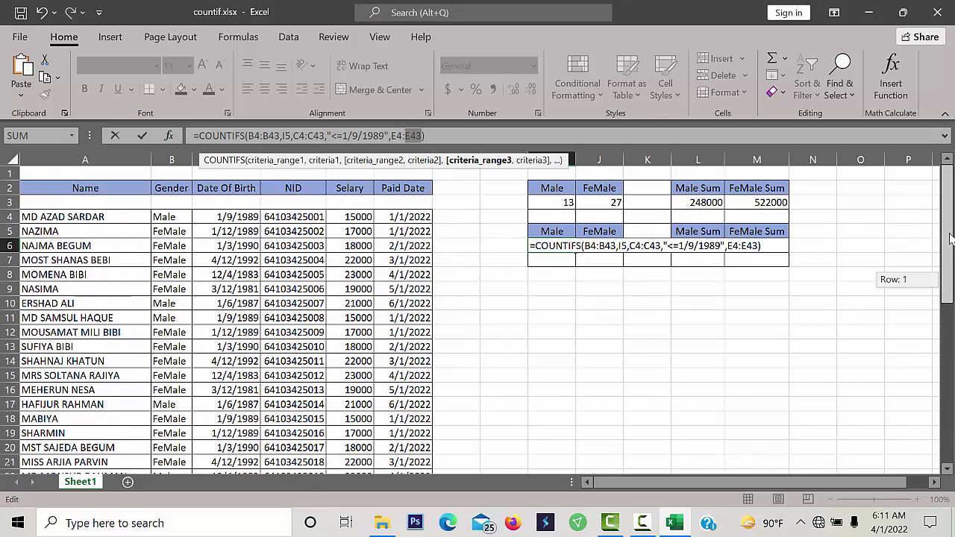
click(758, 246)
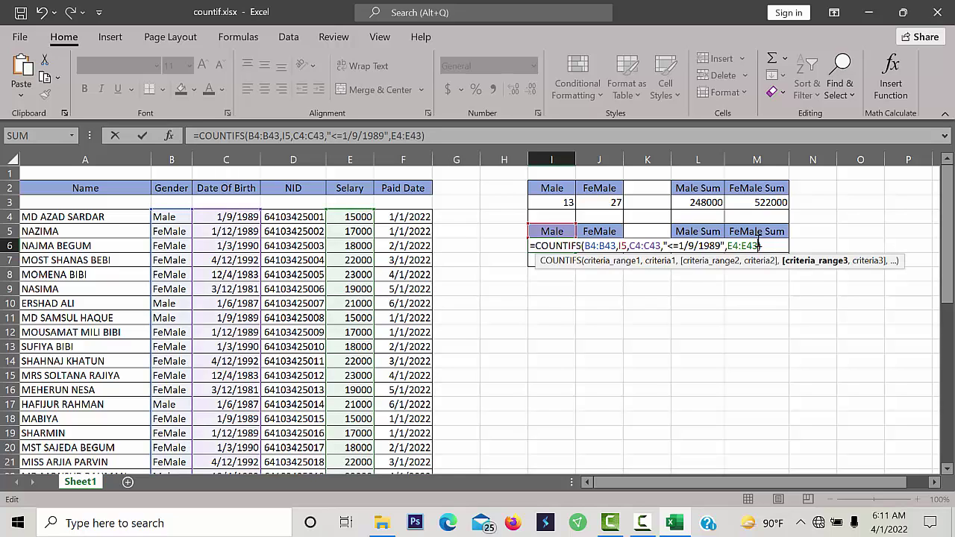
text(,)
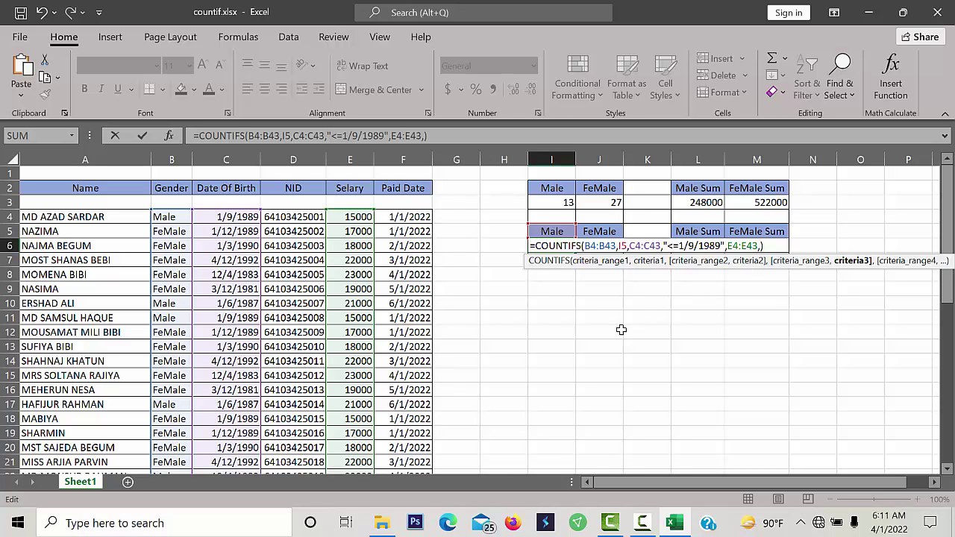
text("")
key(BackSpace)
text(<=20000)
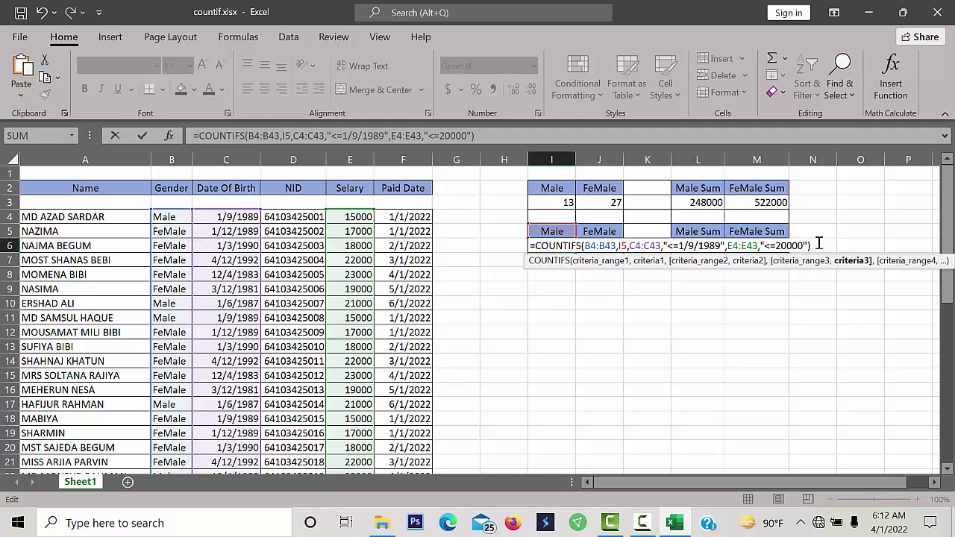
click(819, 243)
key(Return)
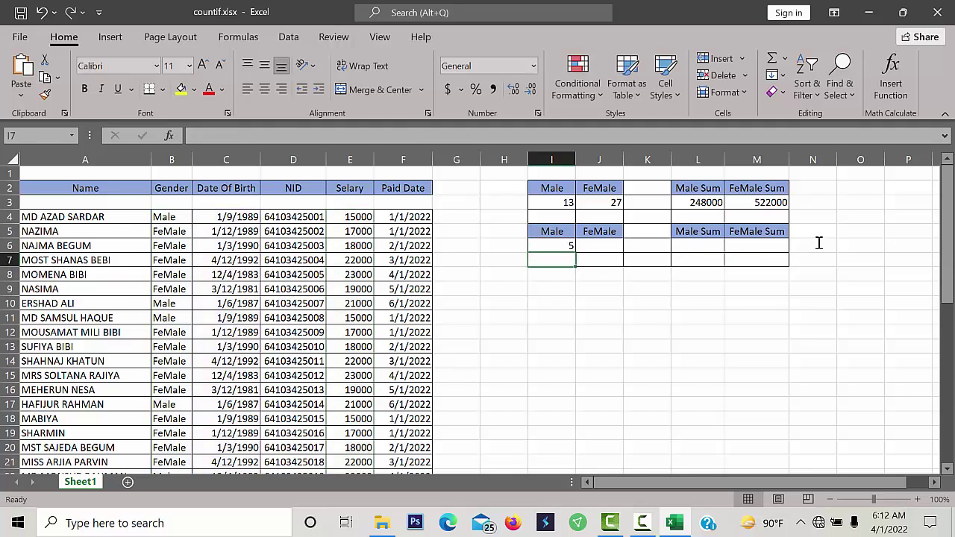
Copy the full COUNTIFS formula text from cell I6, leaving that cell's formula as it is
click(553, 242)
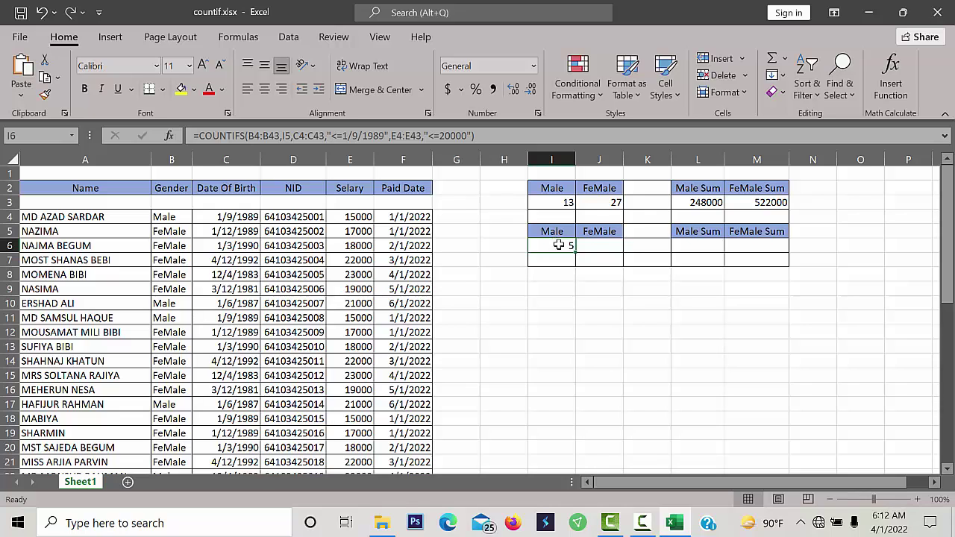
double_click(558, 245)
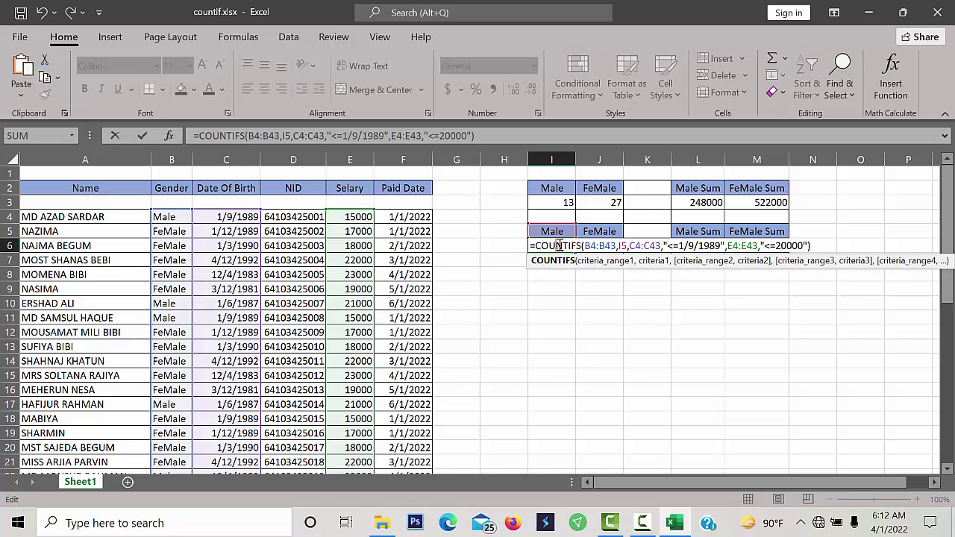
click(826, 240)
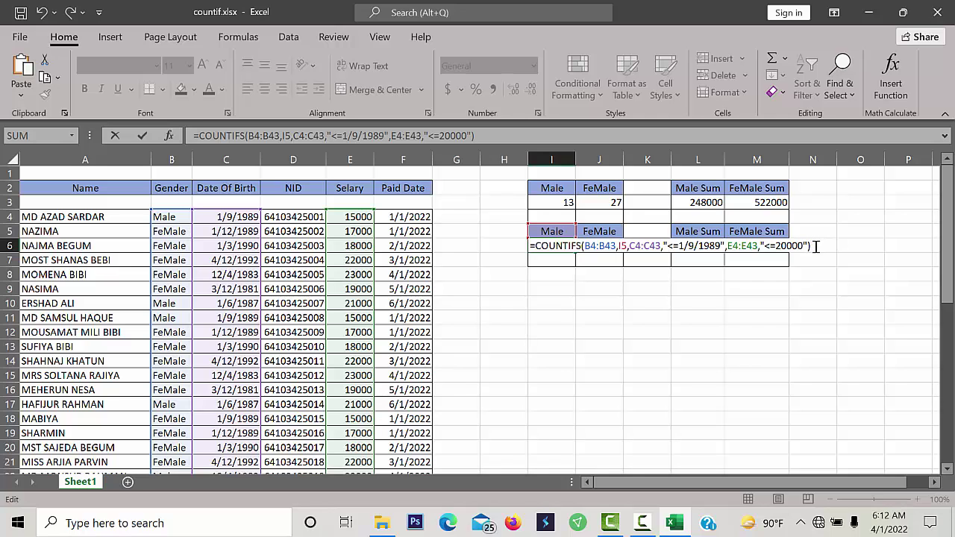
drag(815, 246, 503, 269)
key(ctrl+c)
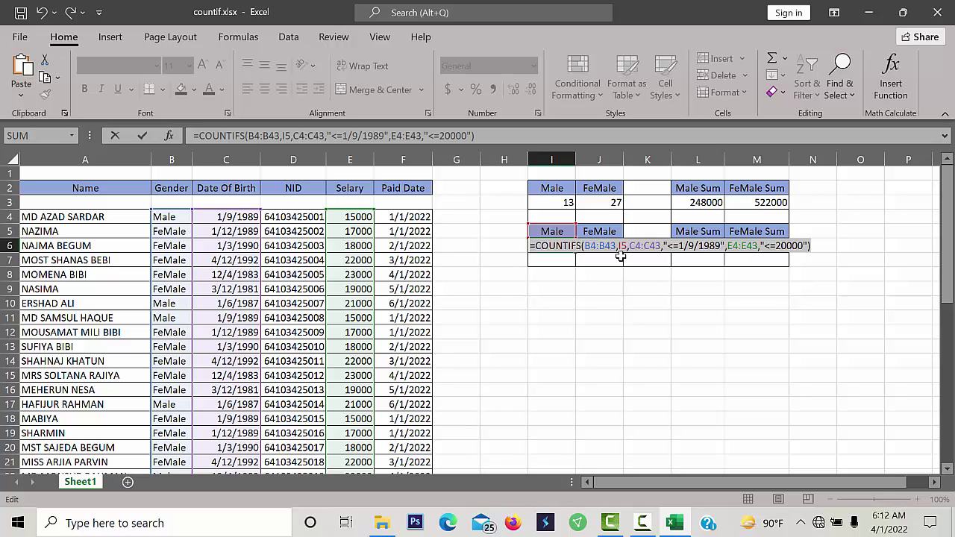
click(823, 244)
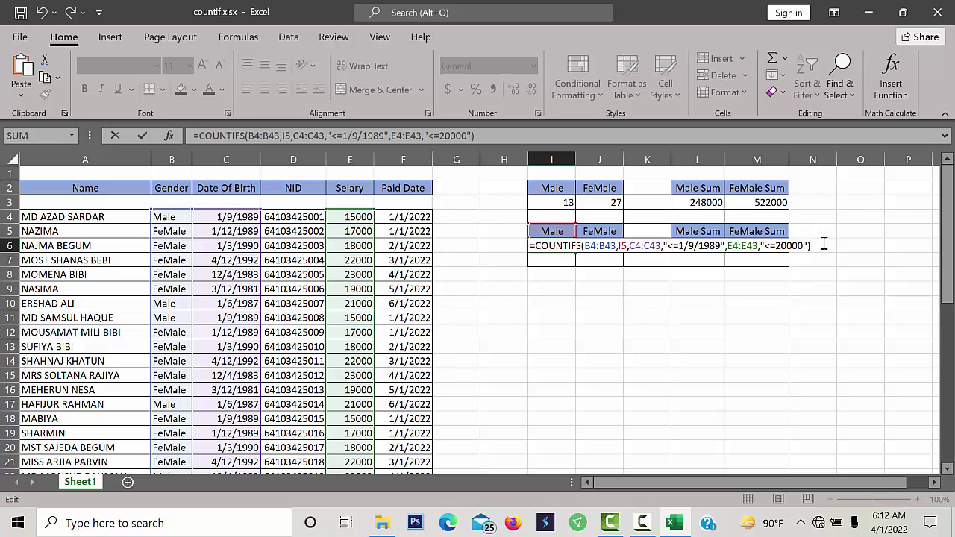
key(Return)
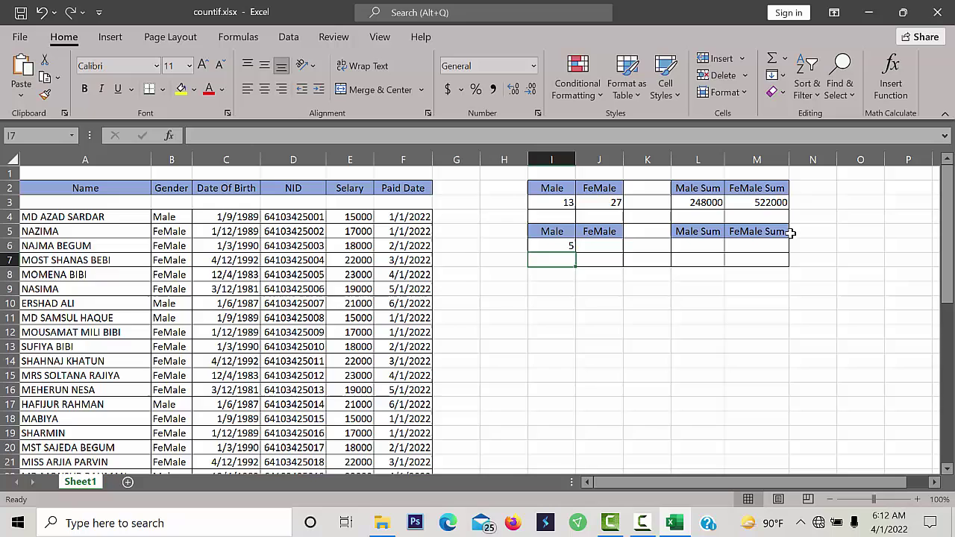
Paste the copied COUNTIFS formula into J6 under FeMale and change its gender criterion from I5 to J5
double_click(592, 246)
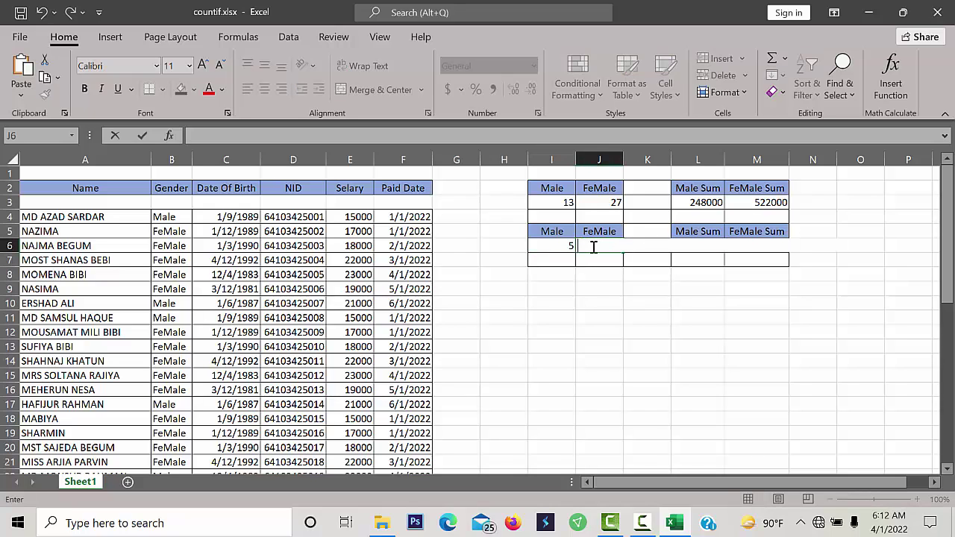
key(ctrl+v)
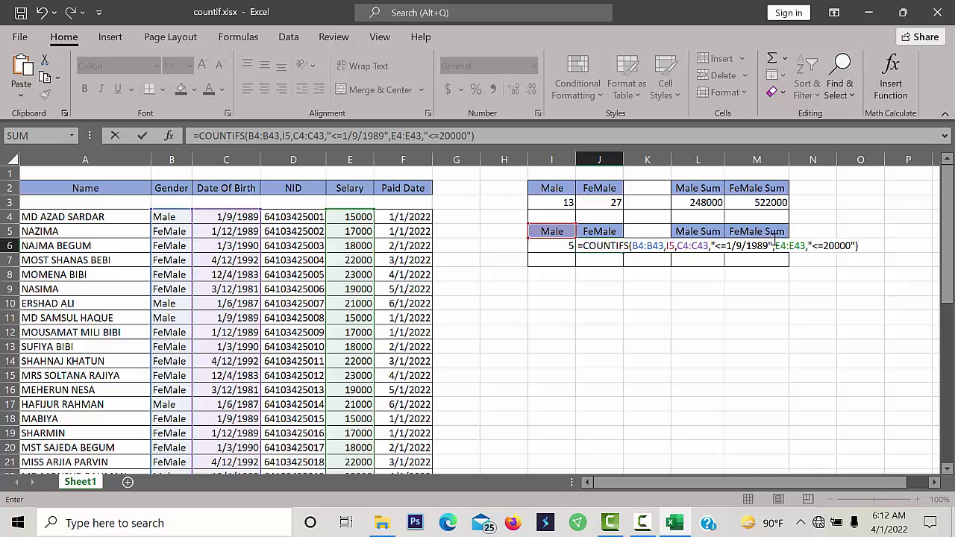
click(671, 246)
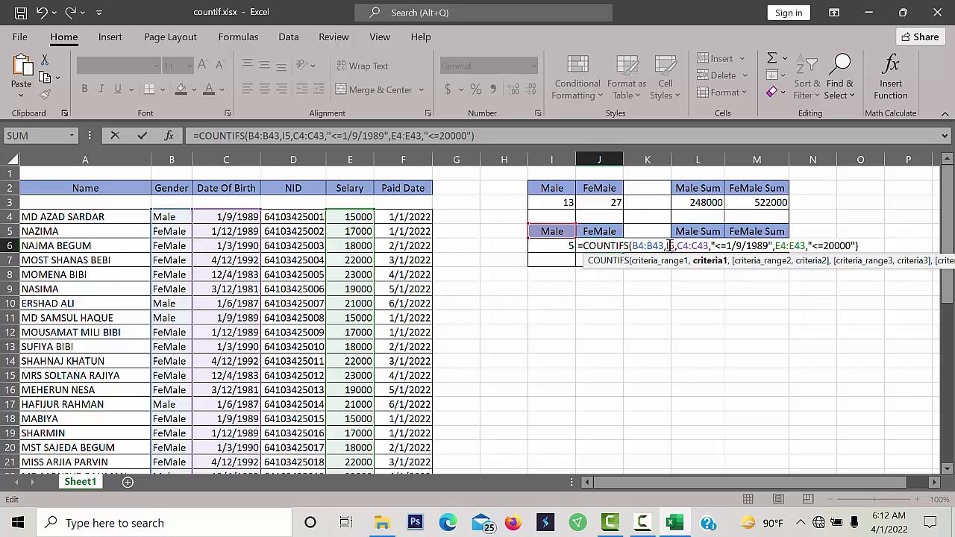
key(BackSpace)
text(j)
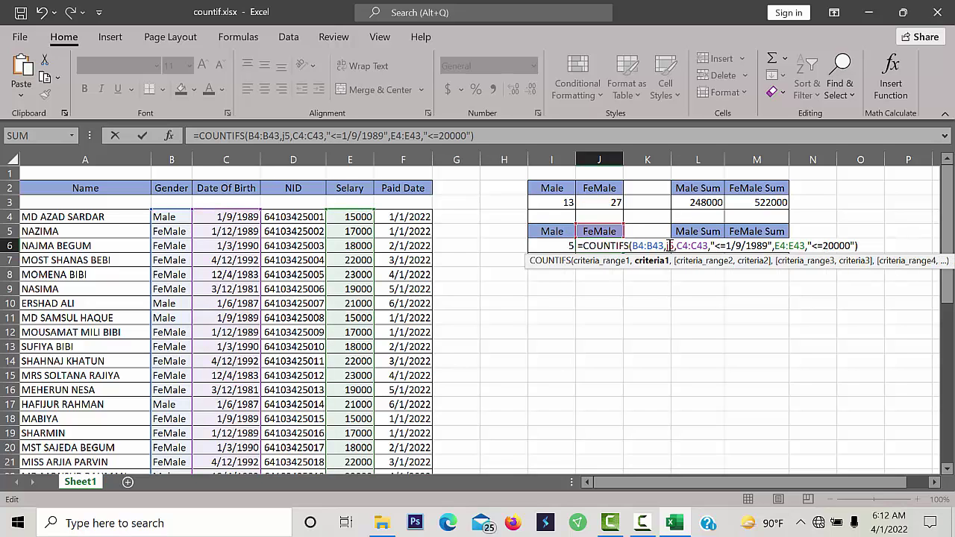
key(BackSpace)
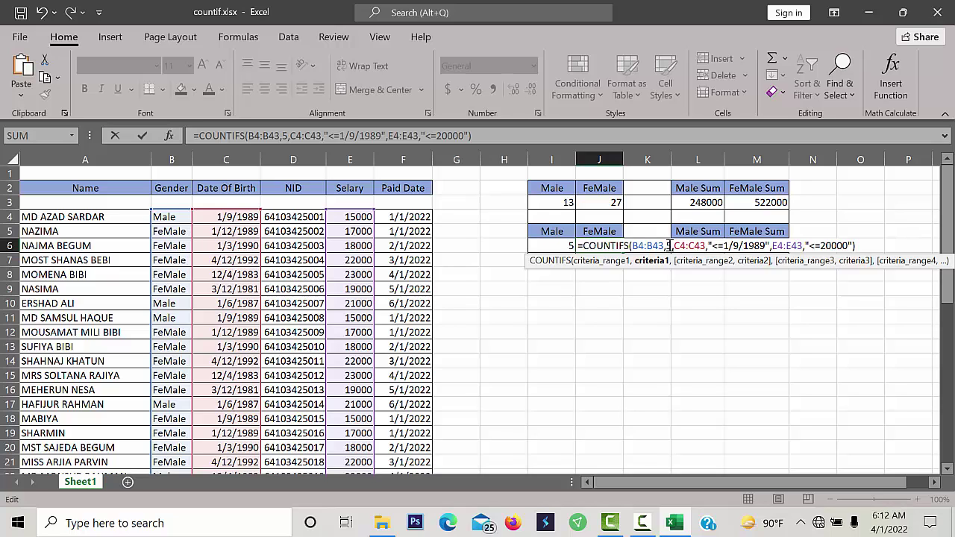
text(J)
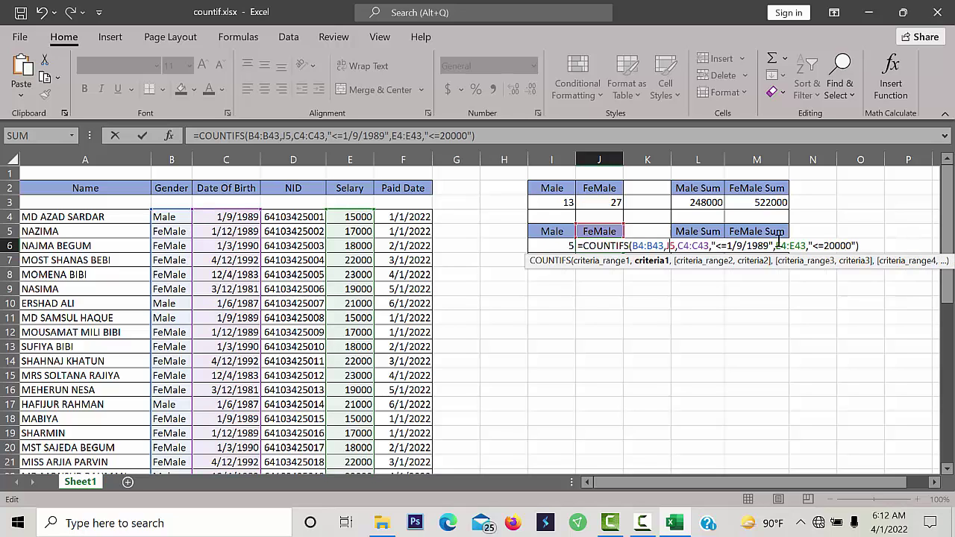
click(870, 245)
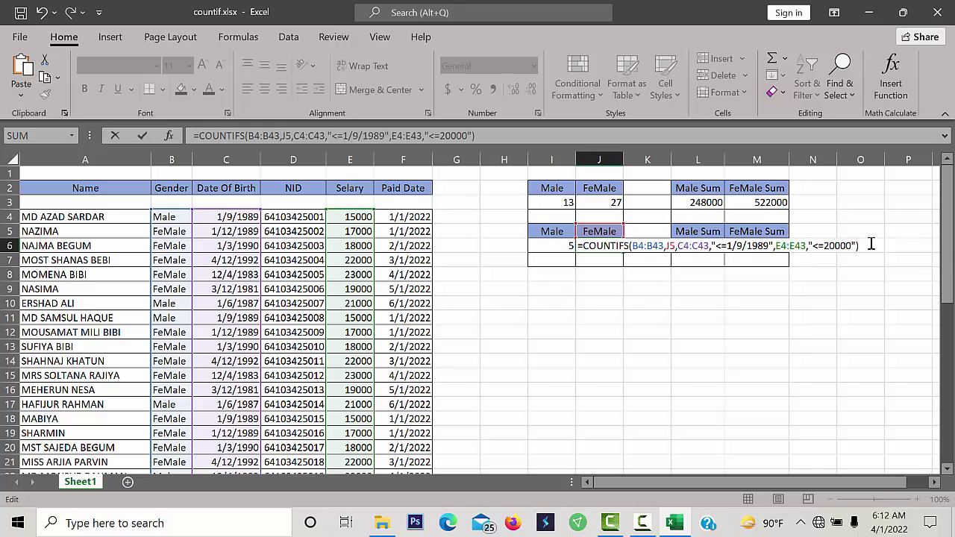
key(Return)
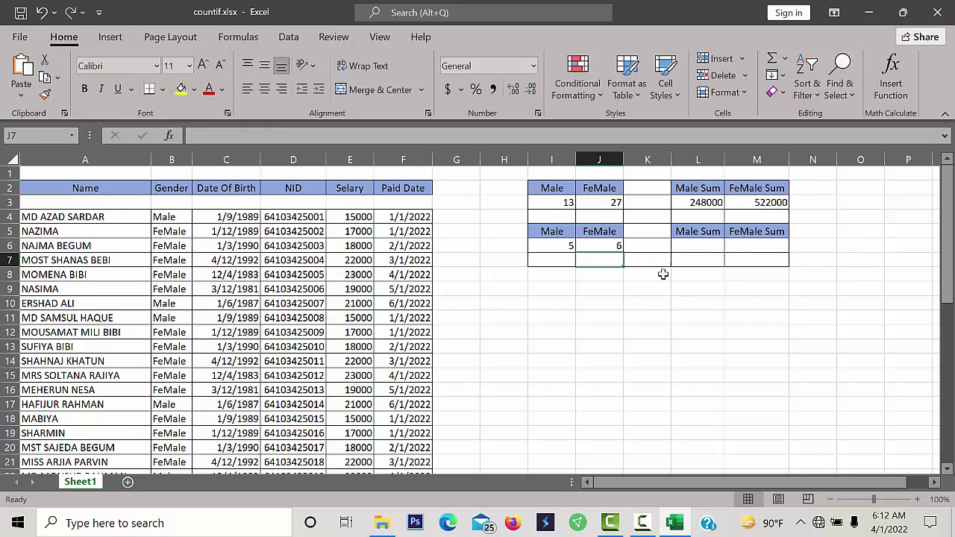
click(587, 245)
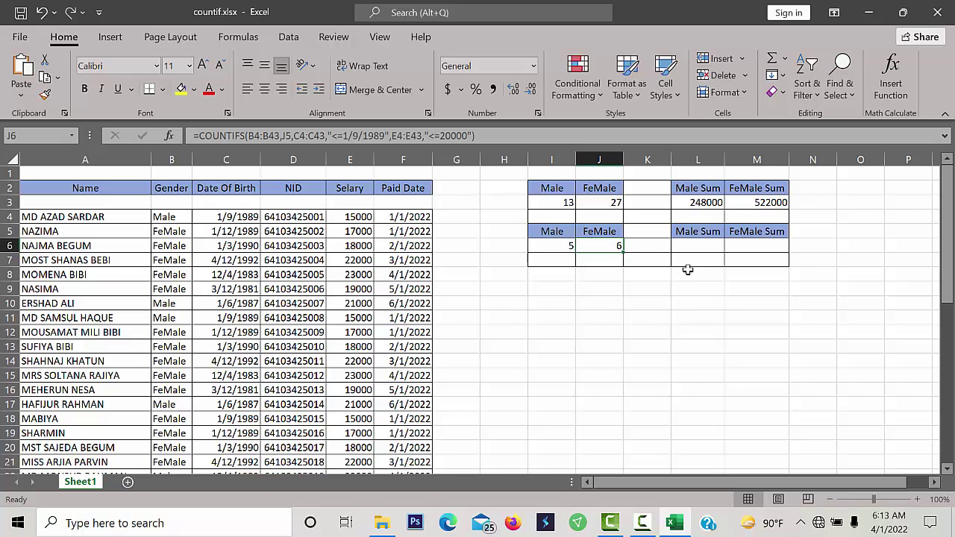
click(555, 247)
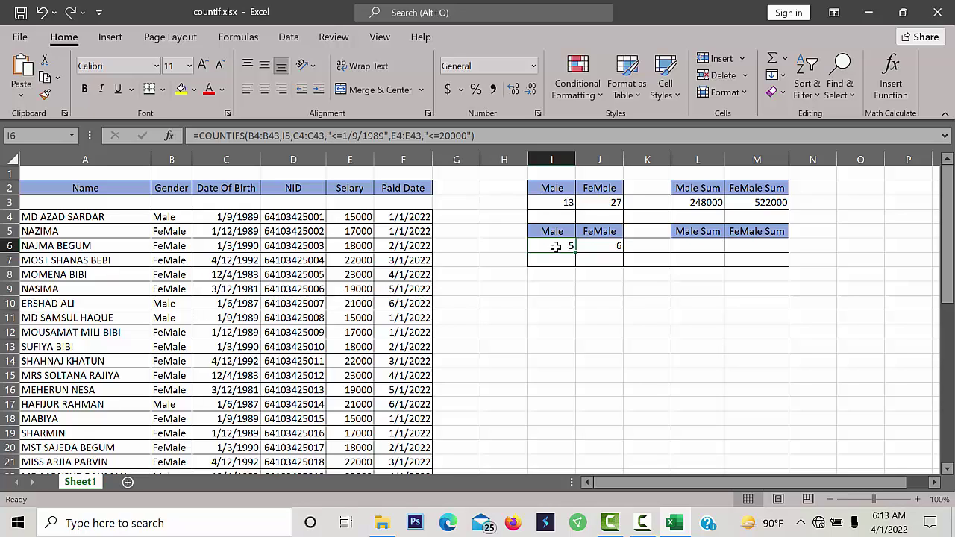
Start a SUMIFS formula in L6 under Male Sum with the Salary cells E4:E43 as the sum range
click(687, 246)
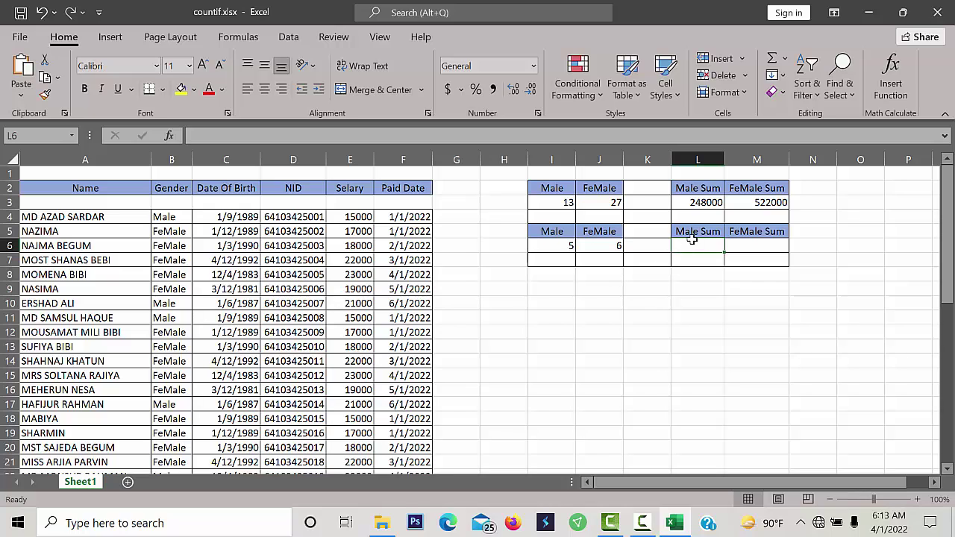
text(=)
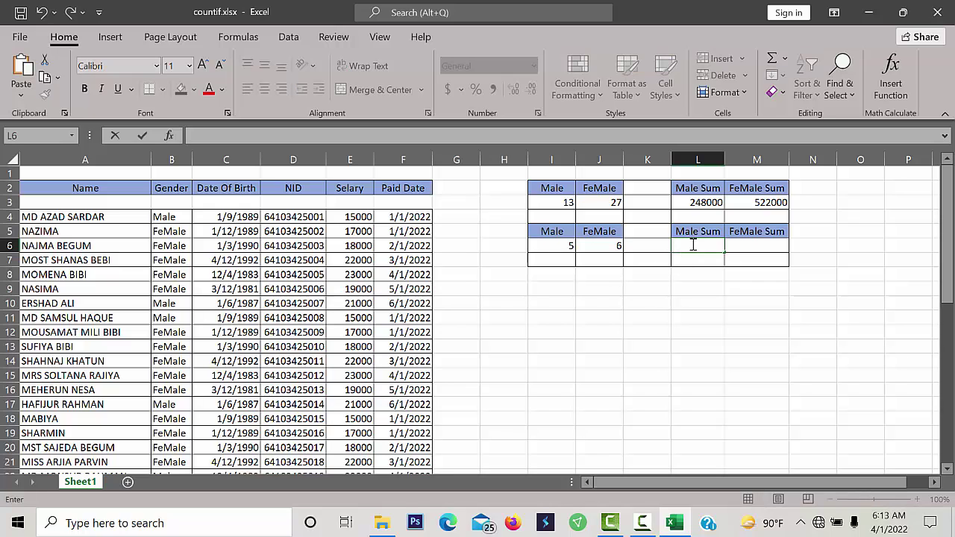
text(s)
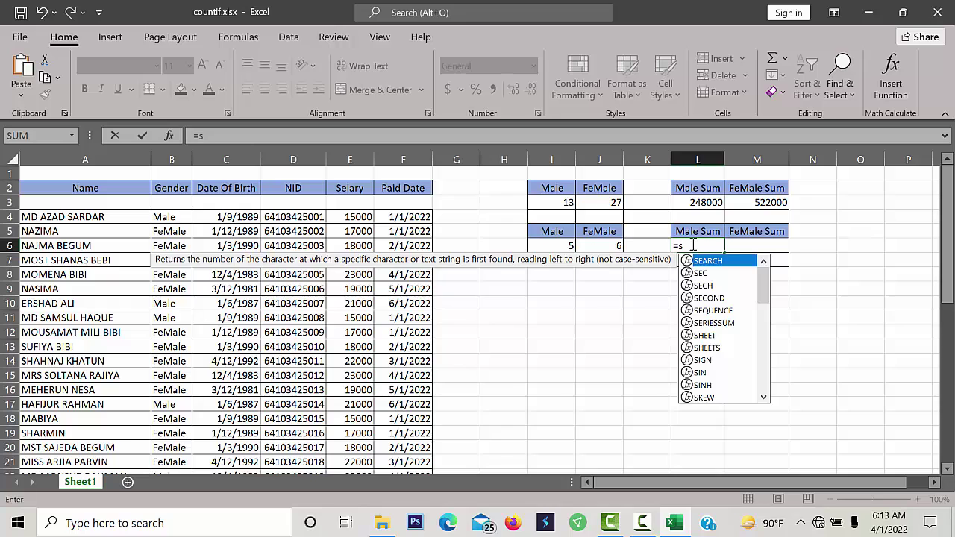
text(um)
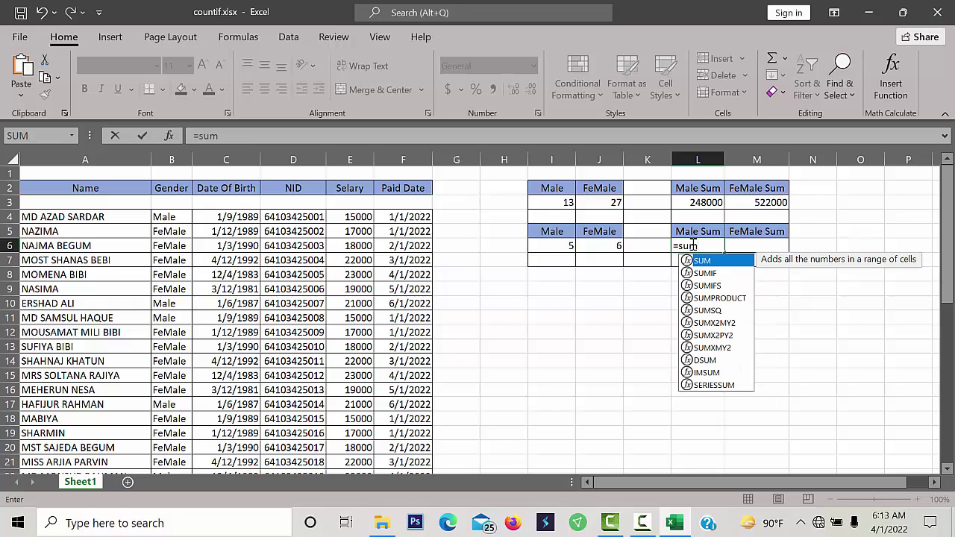
double_click(706, 286)
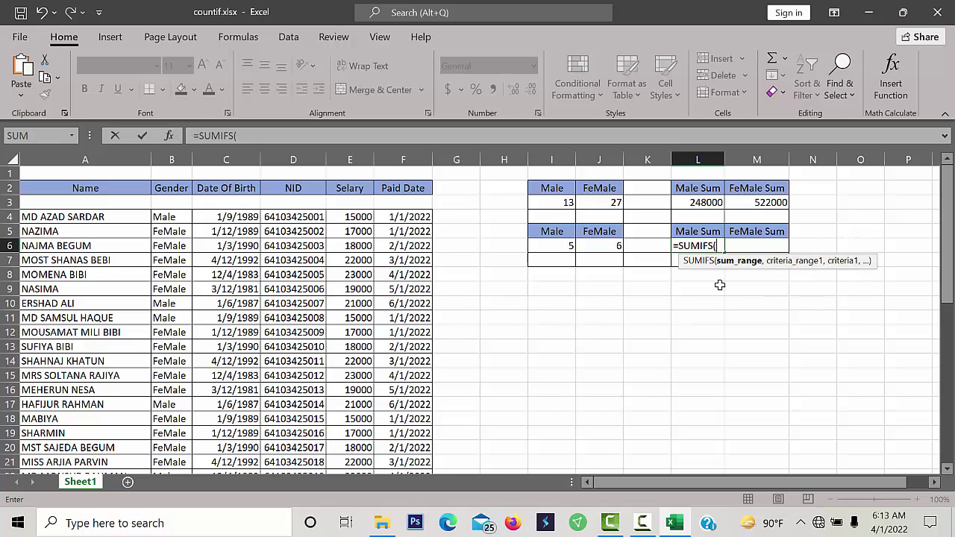
click(359, 219)
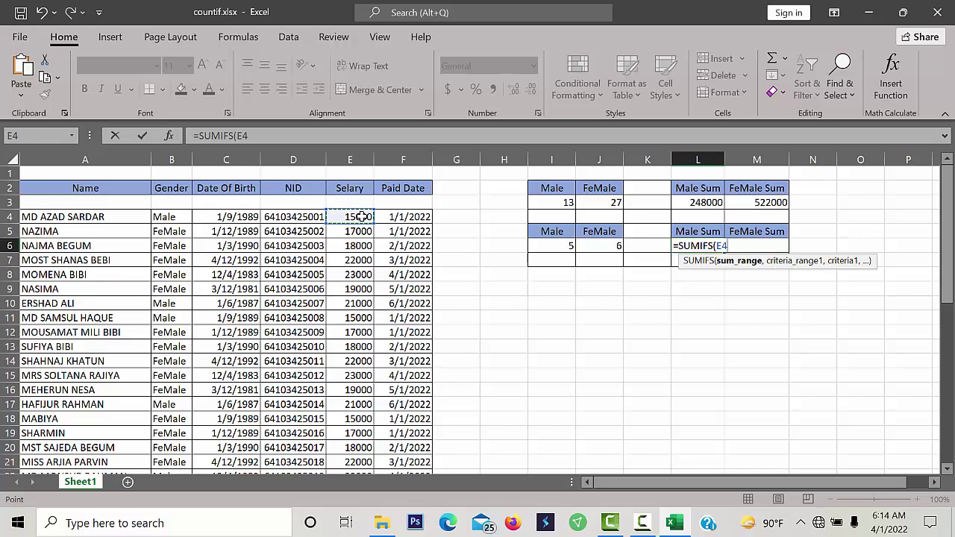
drag(361, 216, 346, 432)
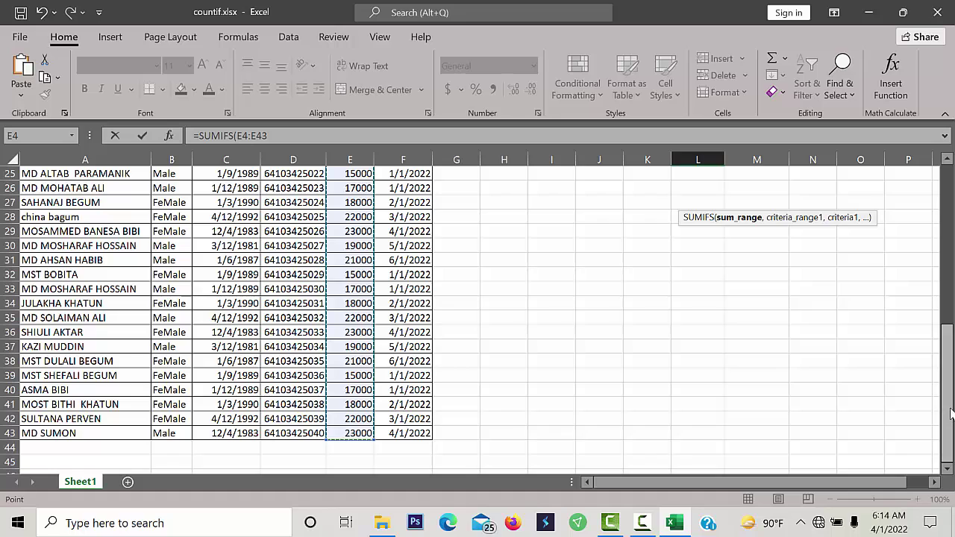
drag(948, 414, 946, 200)
text(,)
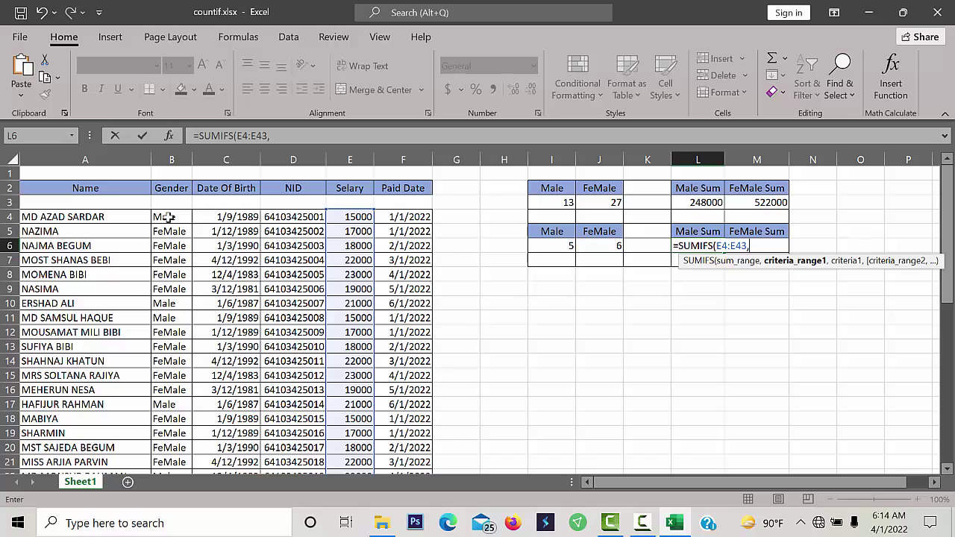
Add the Gender cells B4:B43 as the first SUMIFS criteria range with the criterion "Male"
drag(169, 217, 159, 446)
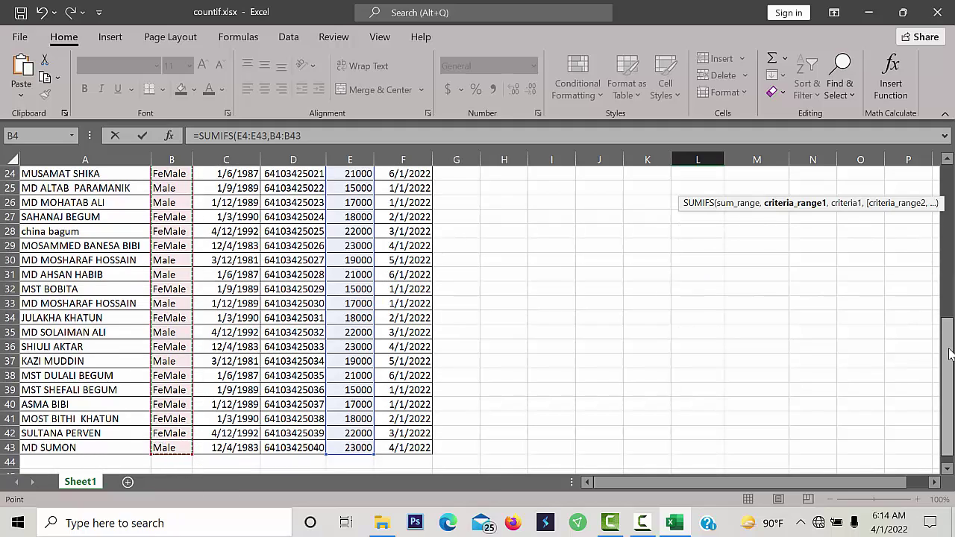
drag(949, 354, 937, 173)
text(,)
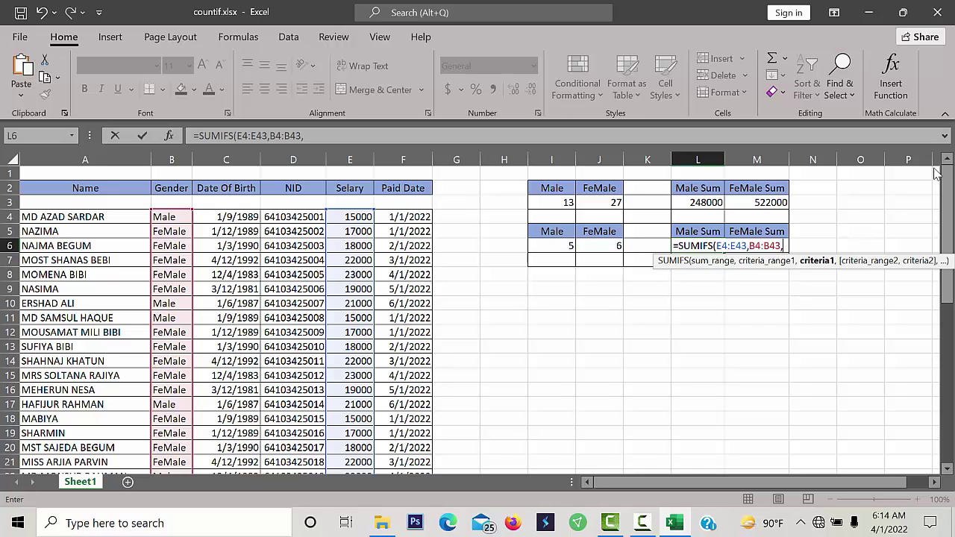
text("Male",)
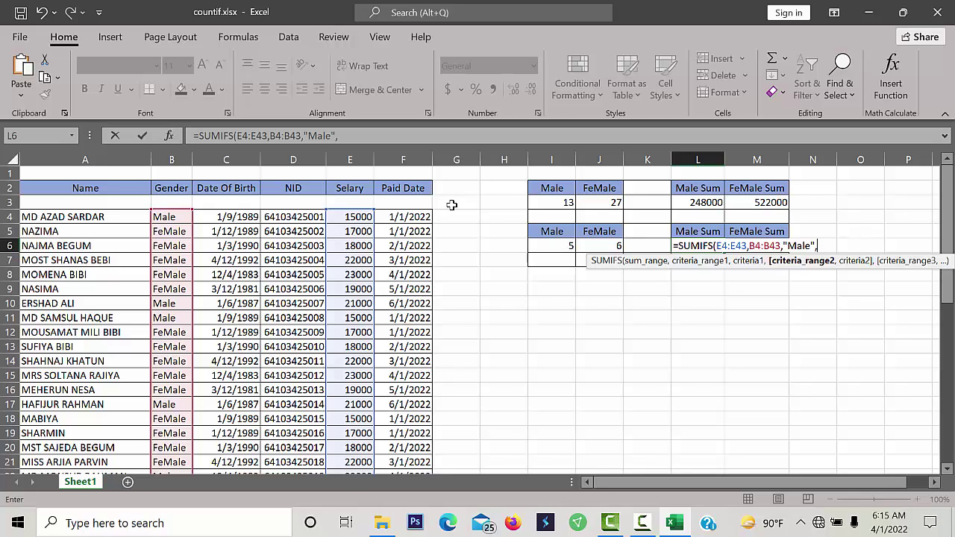
Add the Paid Date cells F4:F43 as the second SUMIFS criteria range and decline turning on Filter Keys
click(414, 216)
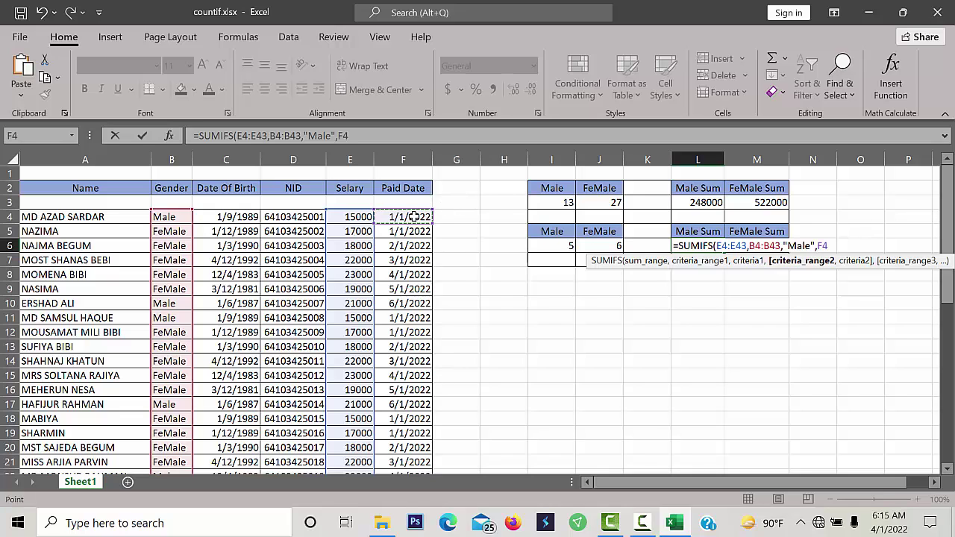
drag(414, 216, 418, 418)
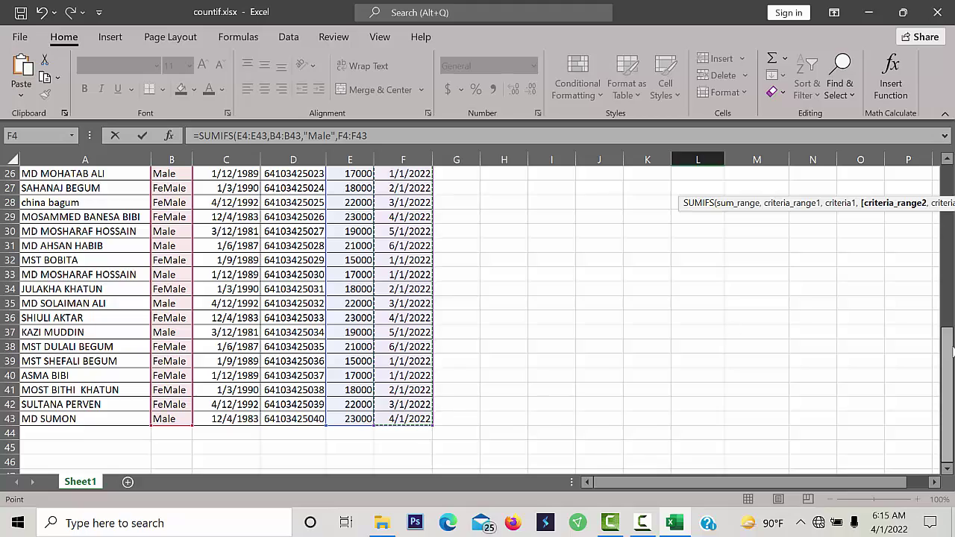
drag(946, 345, 926, 188)
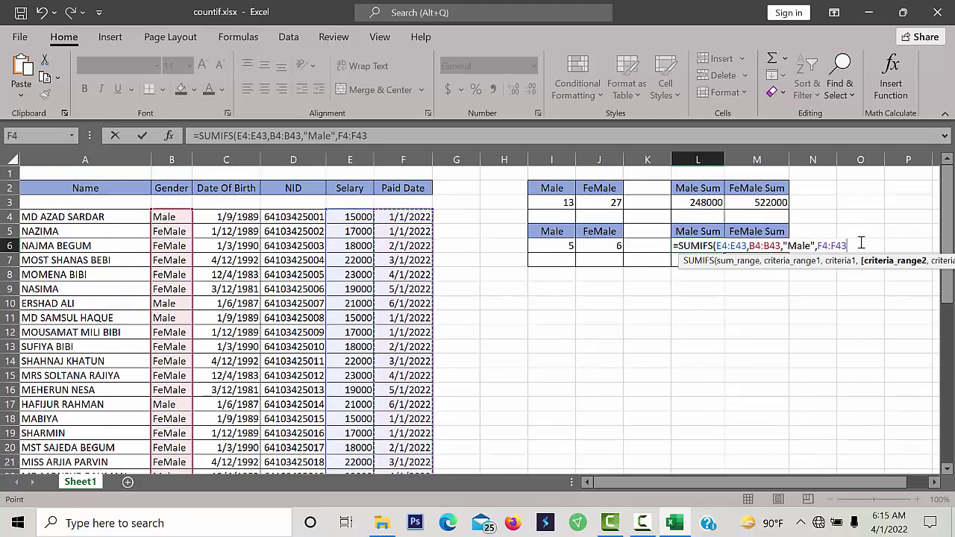
text(,)
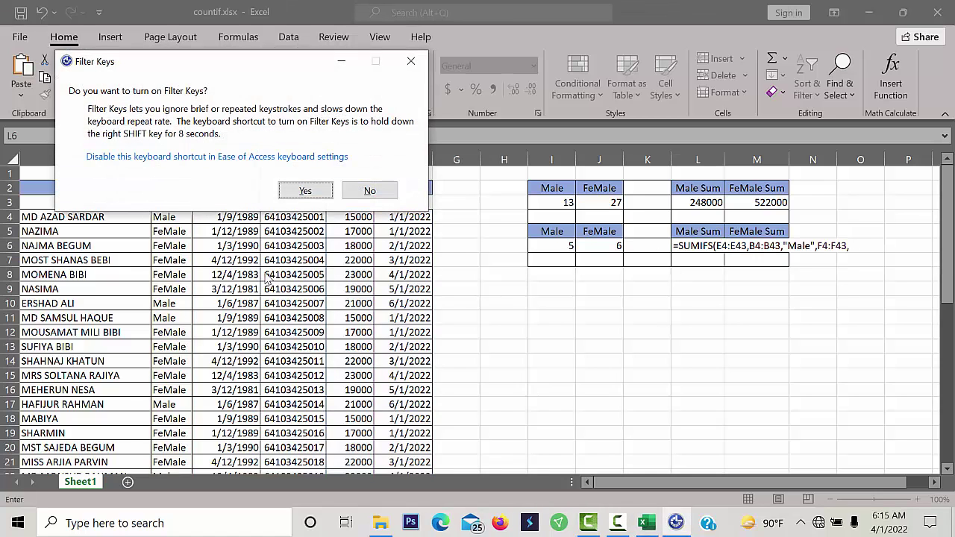
click(370, 191)
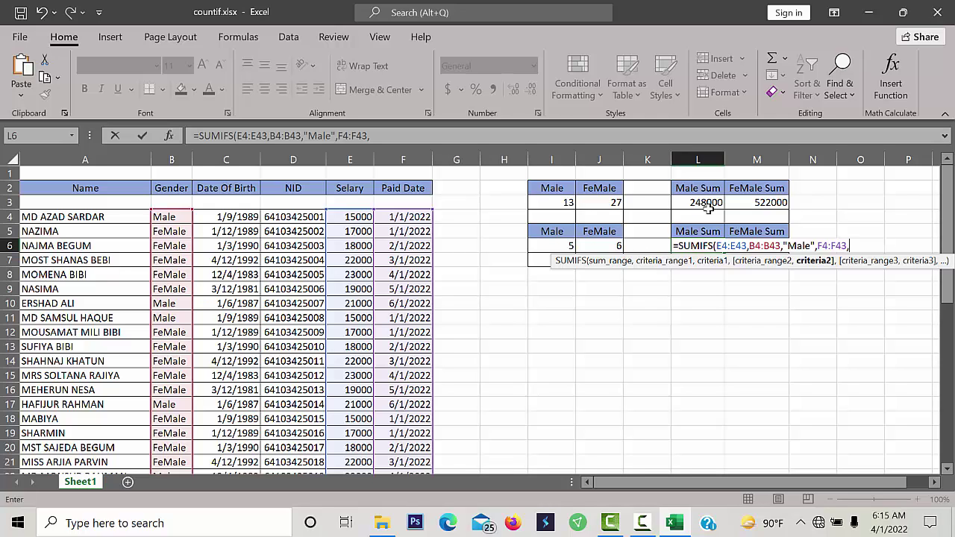
Complete the SUMIFS formula in L6 with "<=4/1/2022", in quotation marks, as the Paid Date criterion
text(<=)
text(4/1/2022)
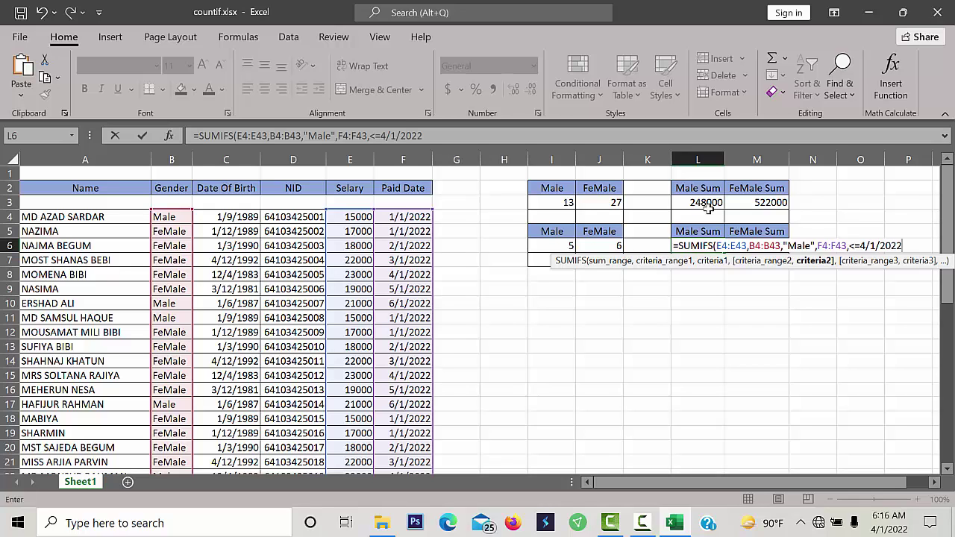
text(")
click(849, 246)
text(")
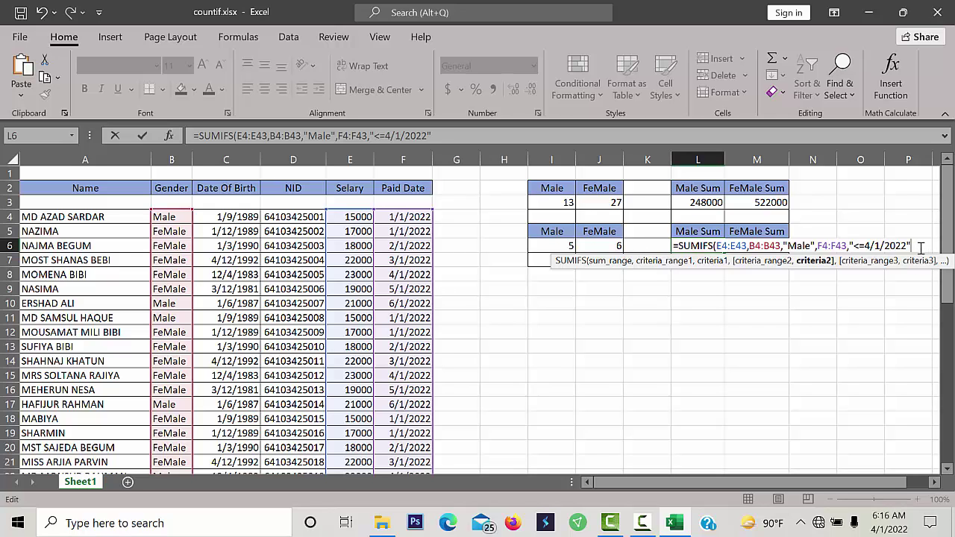
text())
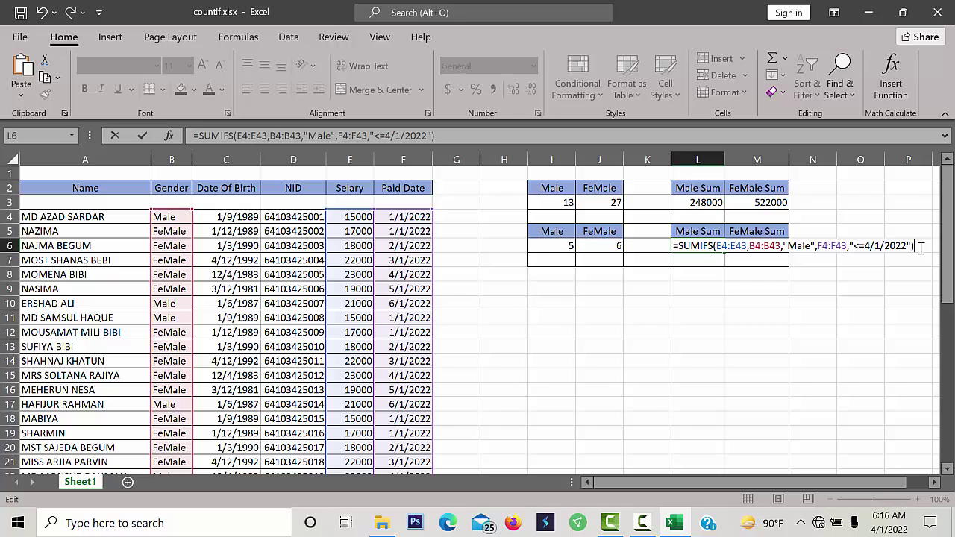
key(Return)
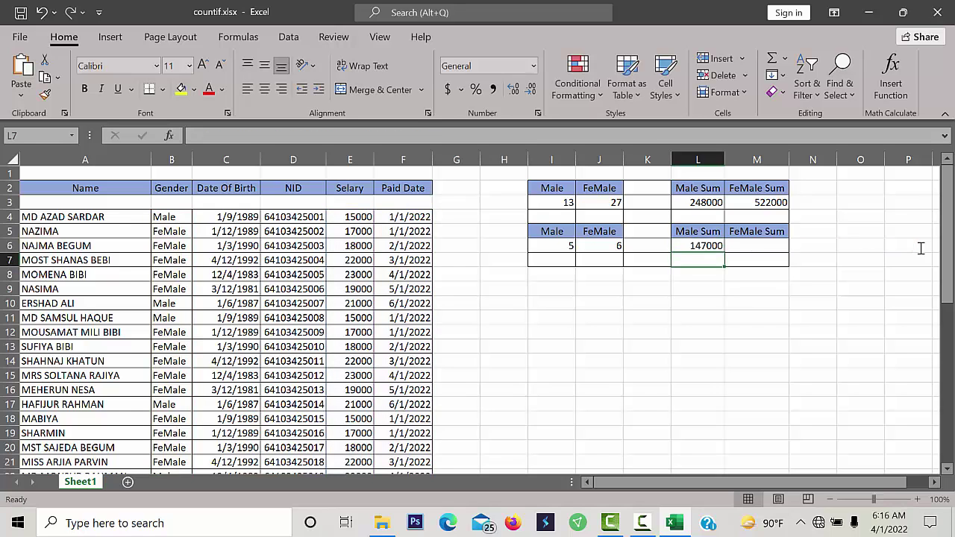
Copy the full SUMIFS formula text from cell L6
click(713, 248)
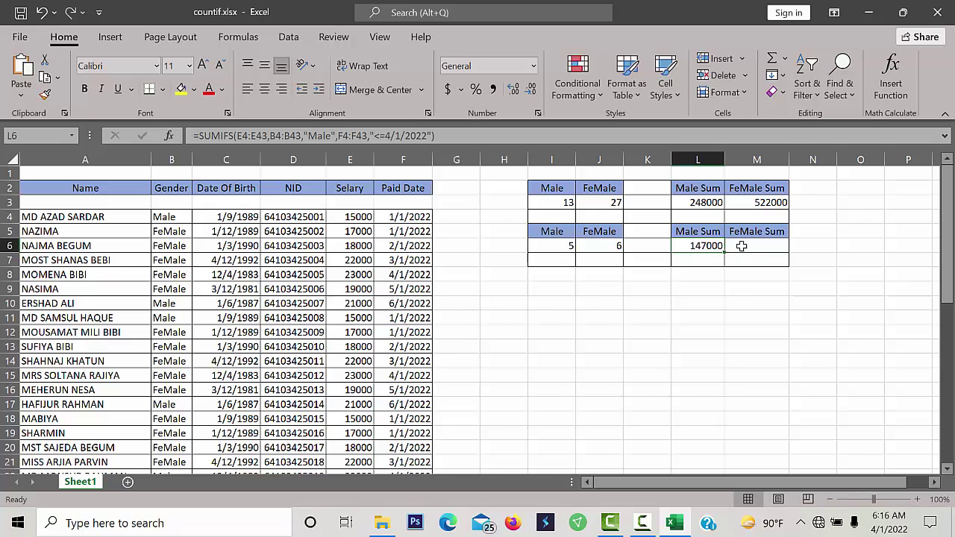
click(734, 249)
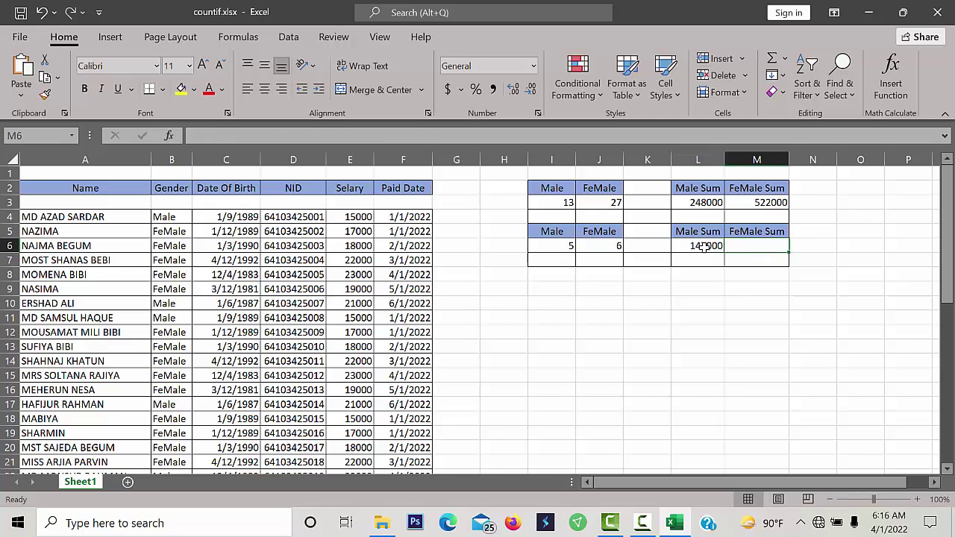
double_click(705, 246)
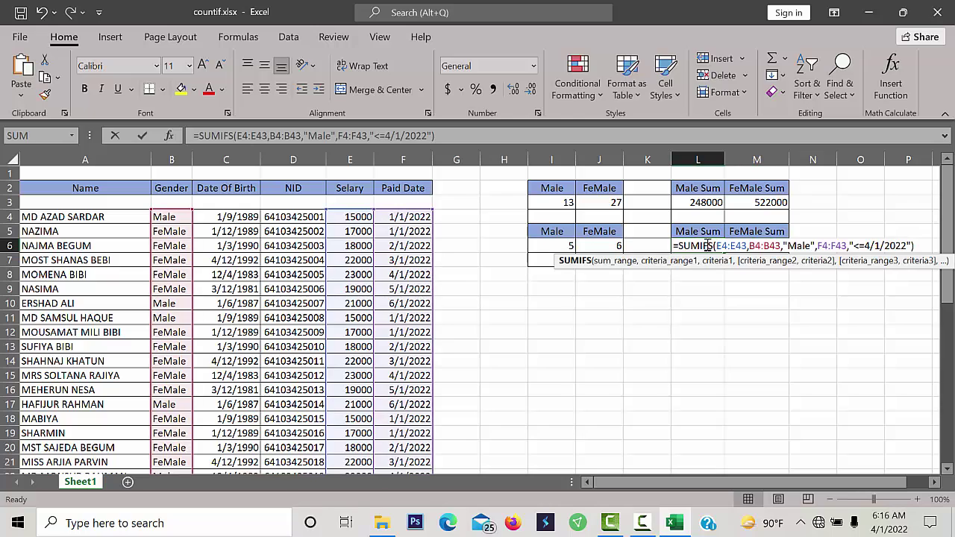
click(914, 248)
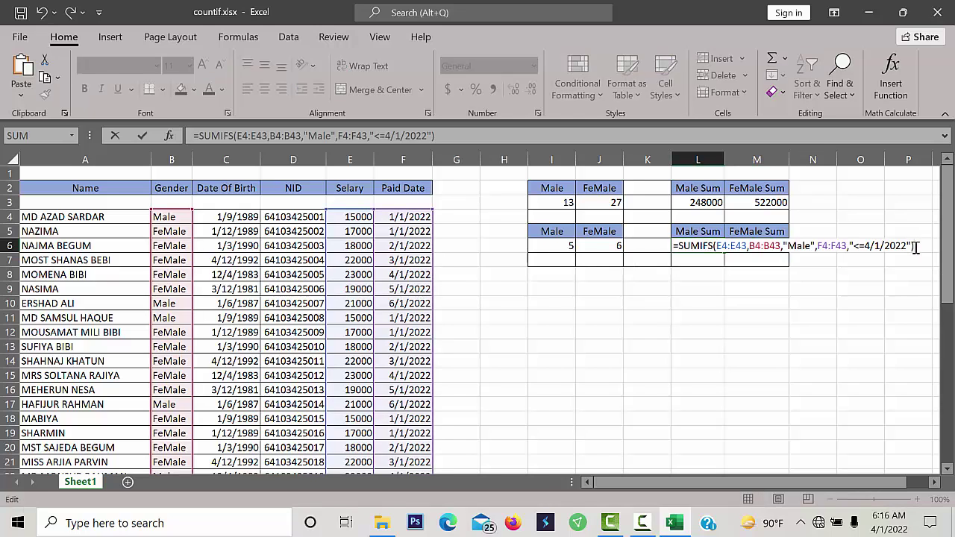
drag(914, 248, 667, 247)
key(ctrl+c)
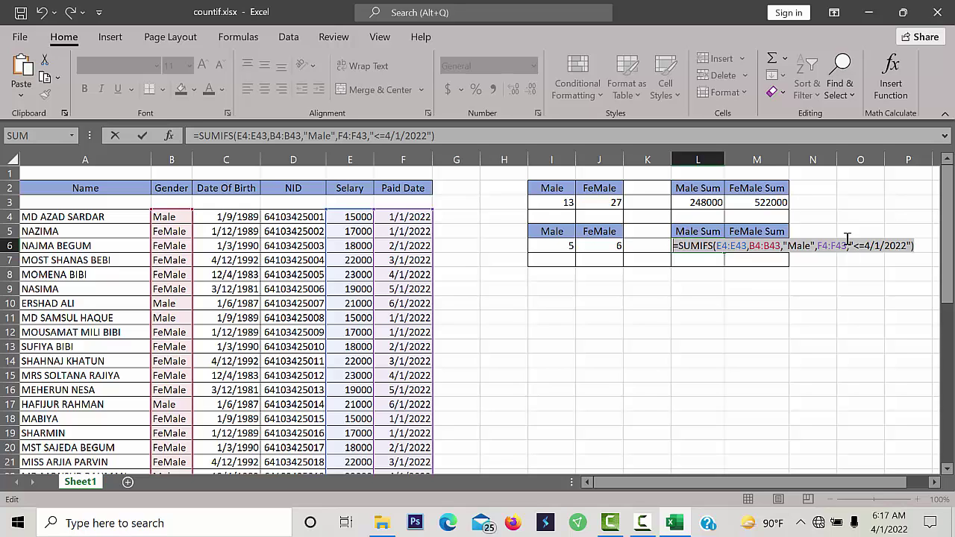
Reuse the copied SUMIFS formula in M6 with the Gender criterion changed to "FeMale" to total the female salaries
key(Return)
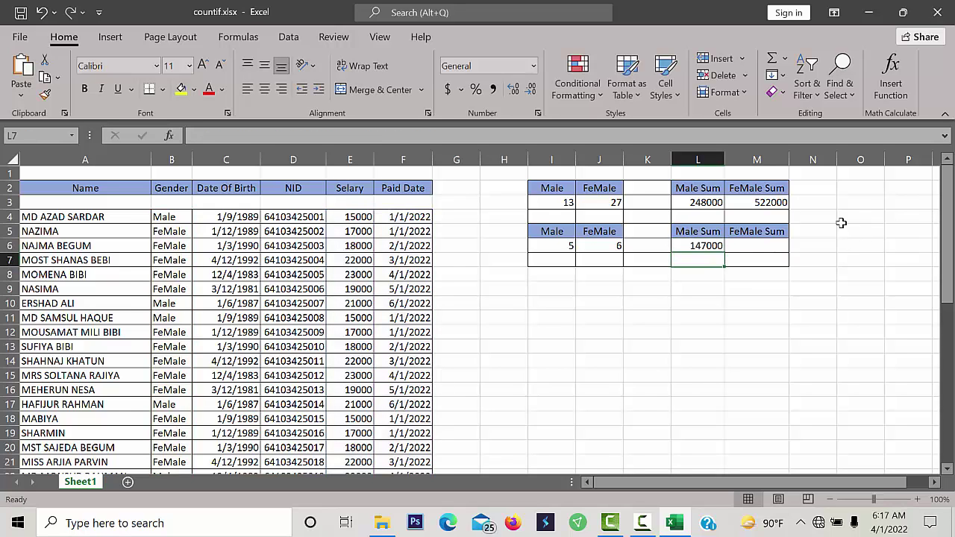
double_click(756, 248)
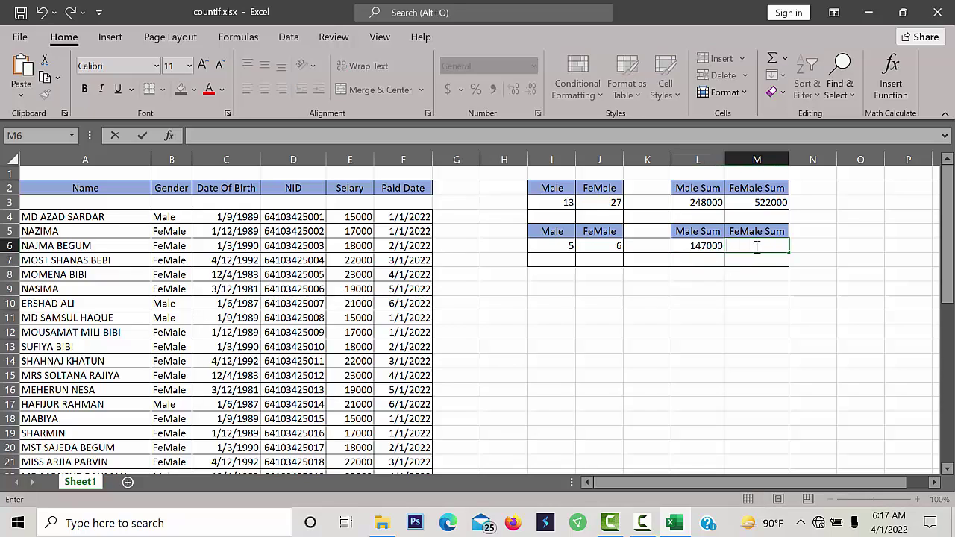
key(ctrl+v)
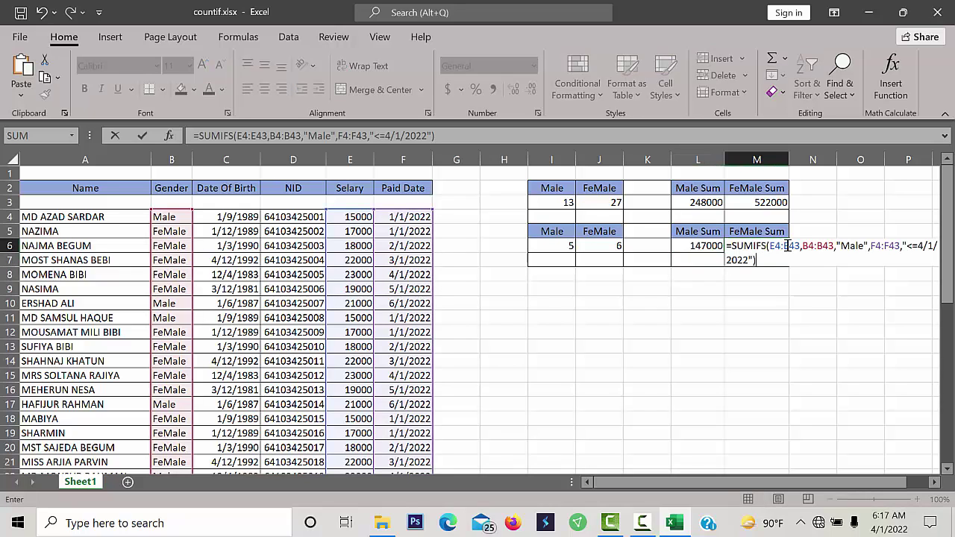
click(841, 247)
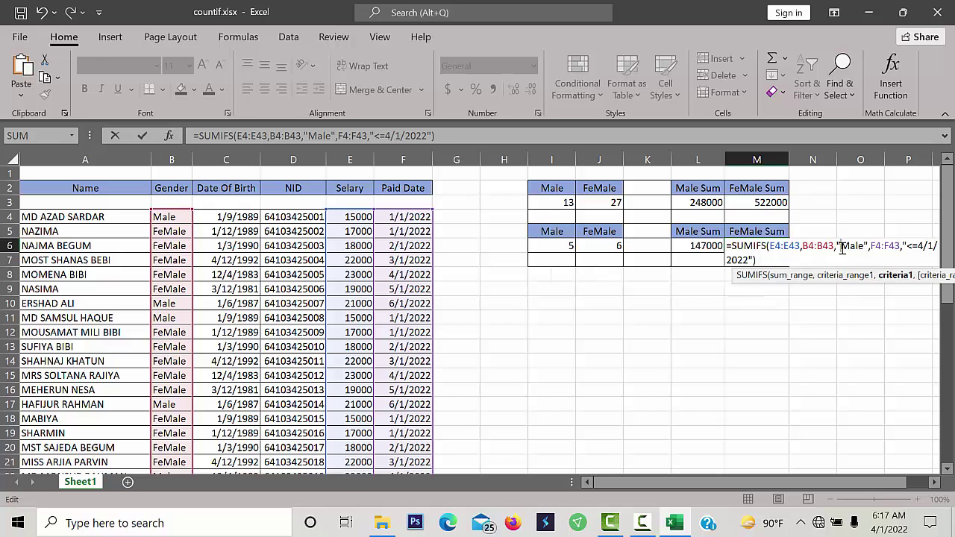
text(Fe)
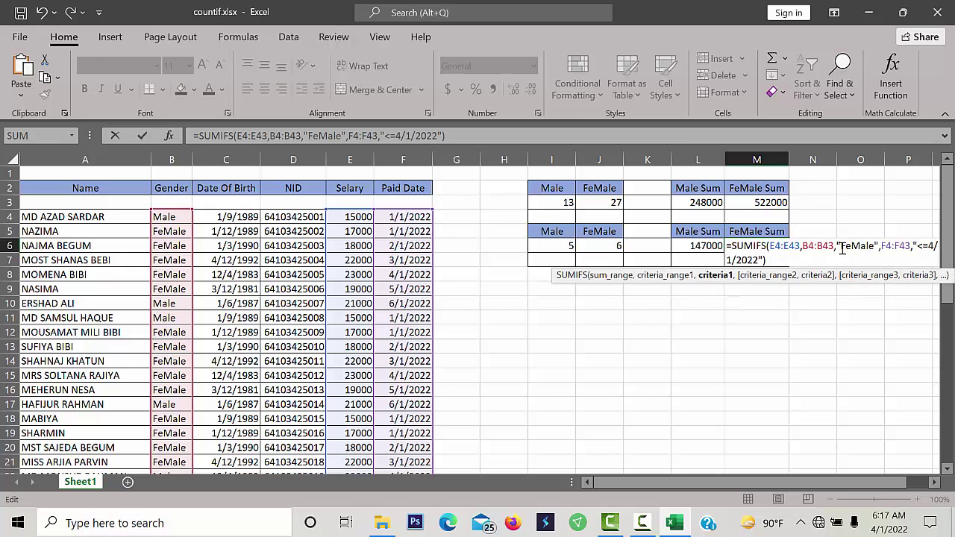
key(Return)
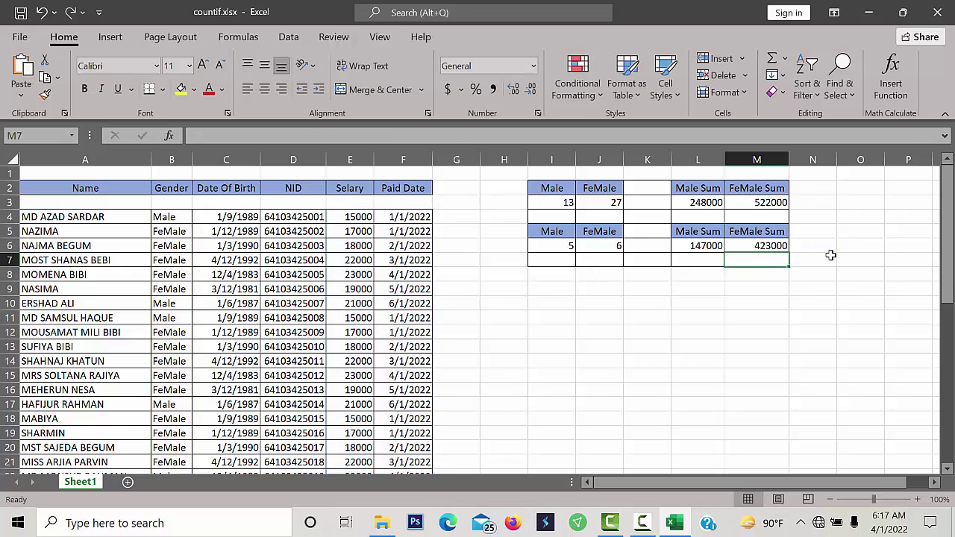
click(766, 246)
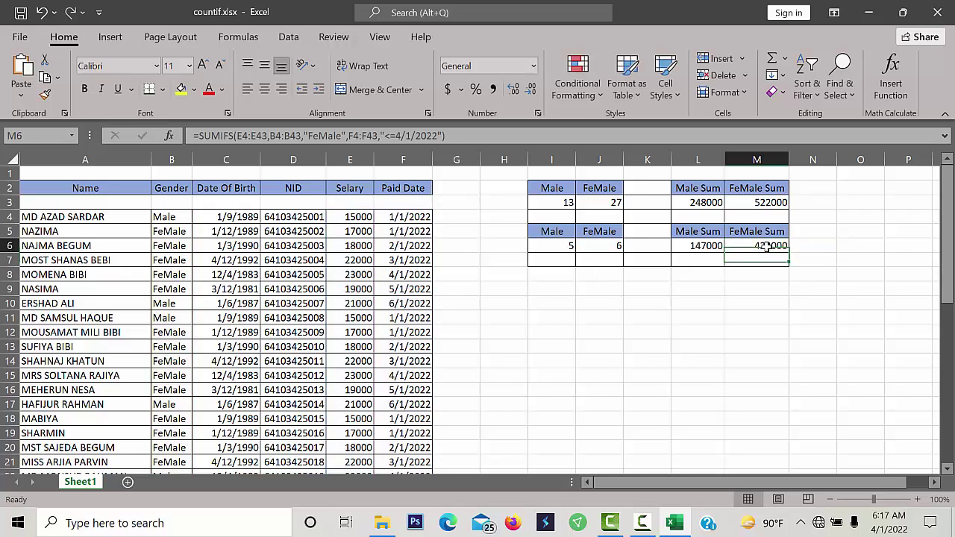